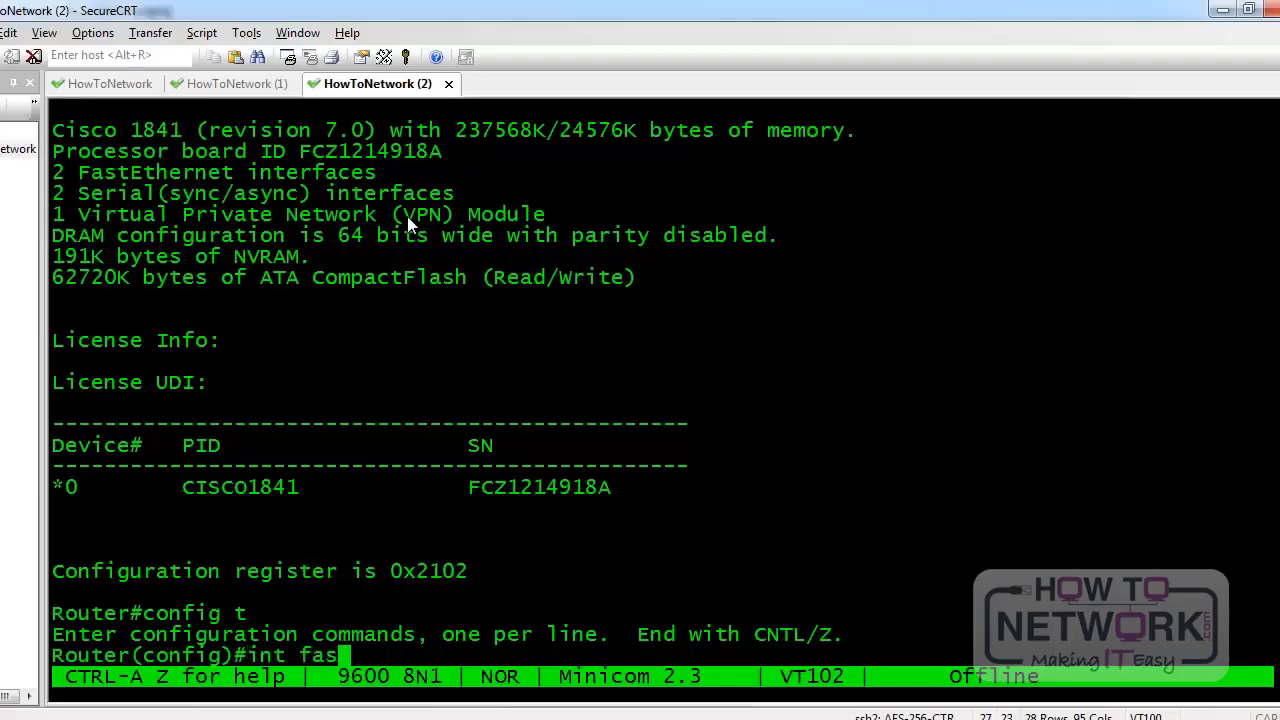
On interface FastEthernet0/0, assign the address 10.0.1.2 255.255.255.0
text(t 0/0)
key(Return)
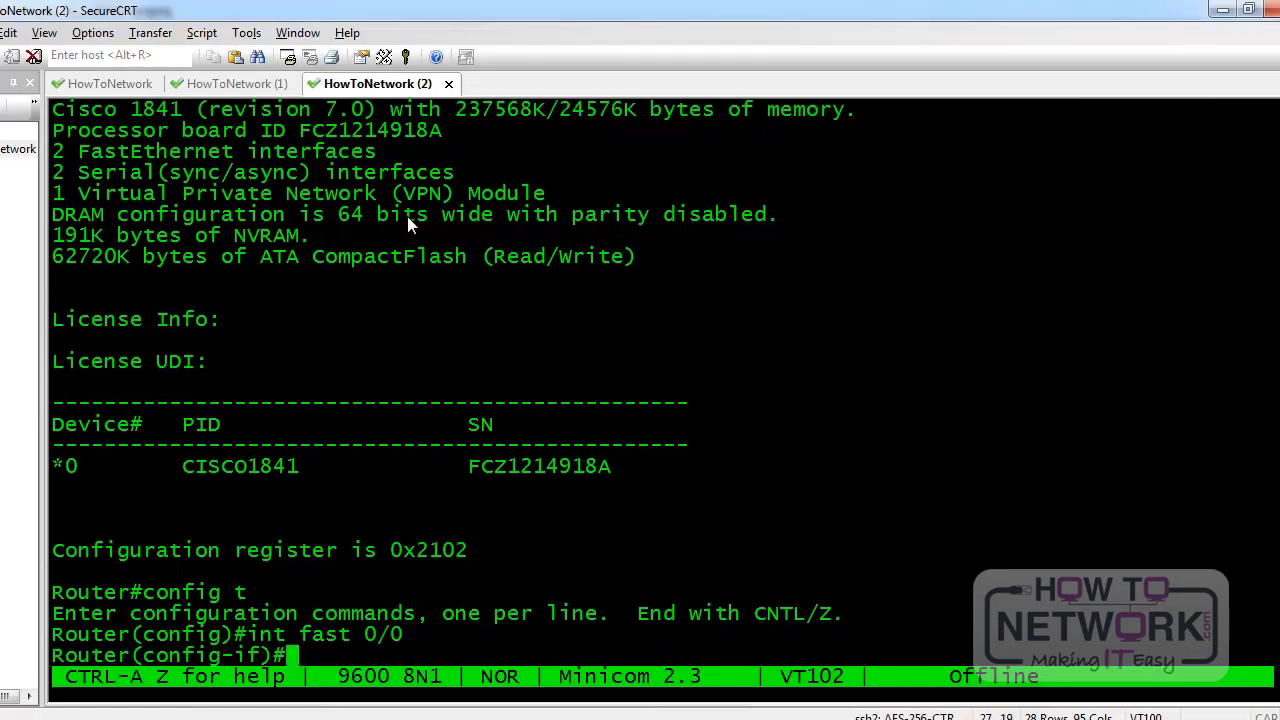
text(ip addre)
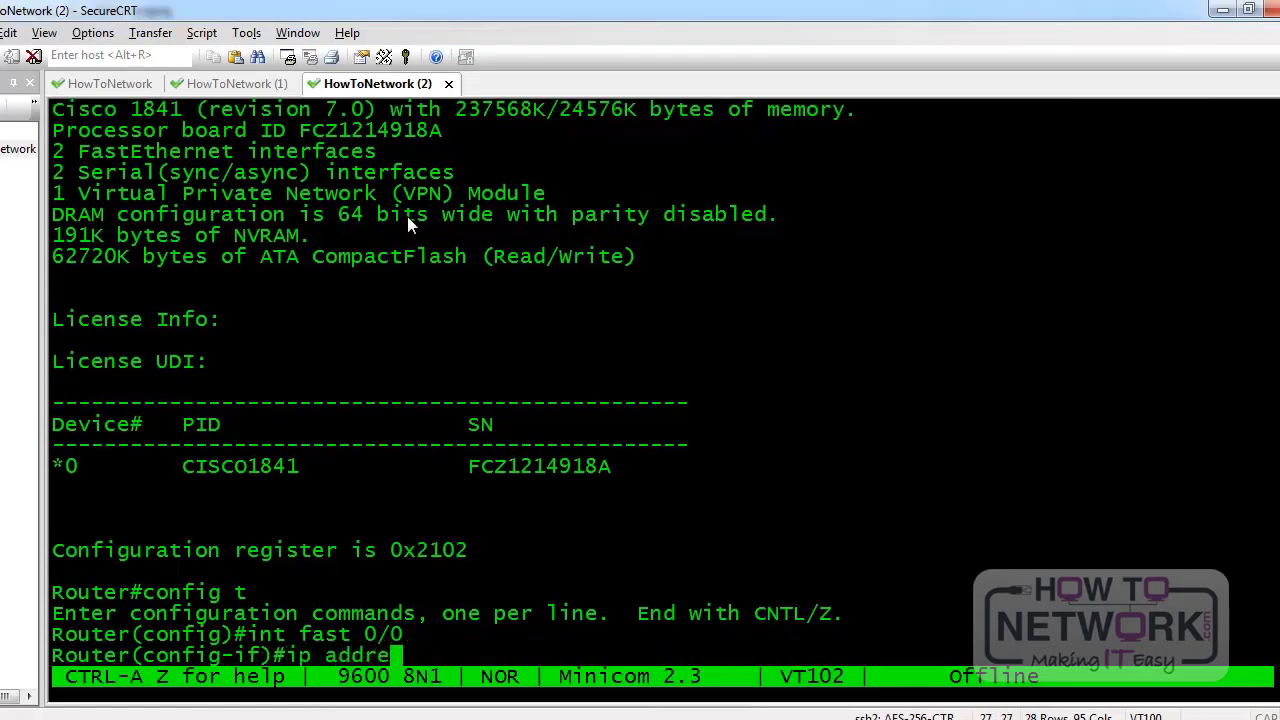
text(ss 10.0)
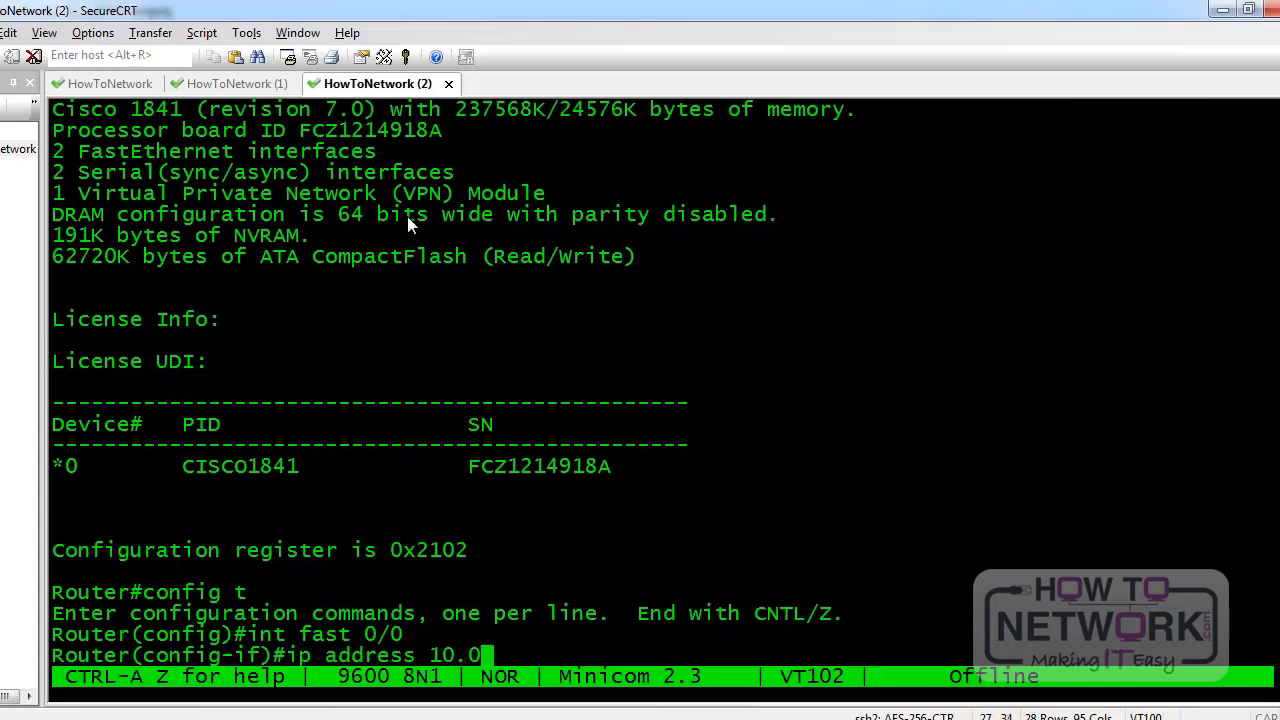
text(.1.2 255.255)
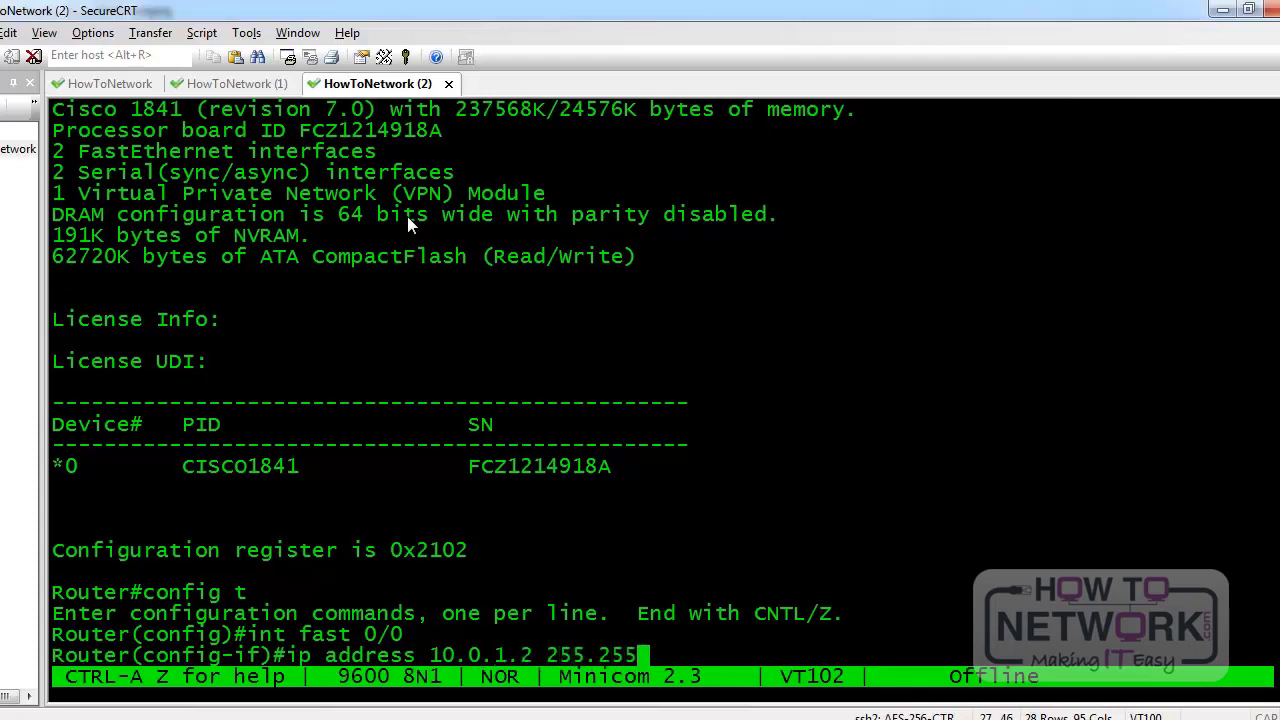
text(.255.0)
key(Return)
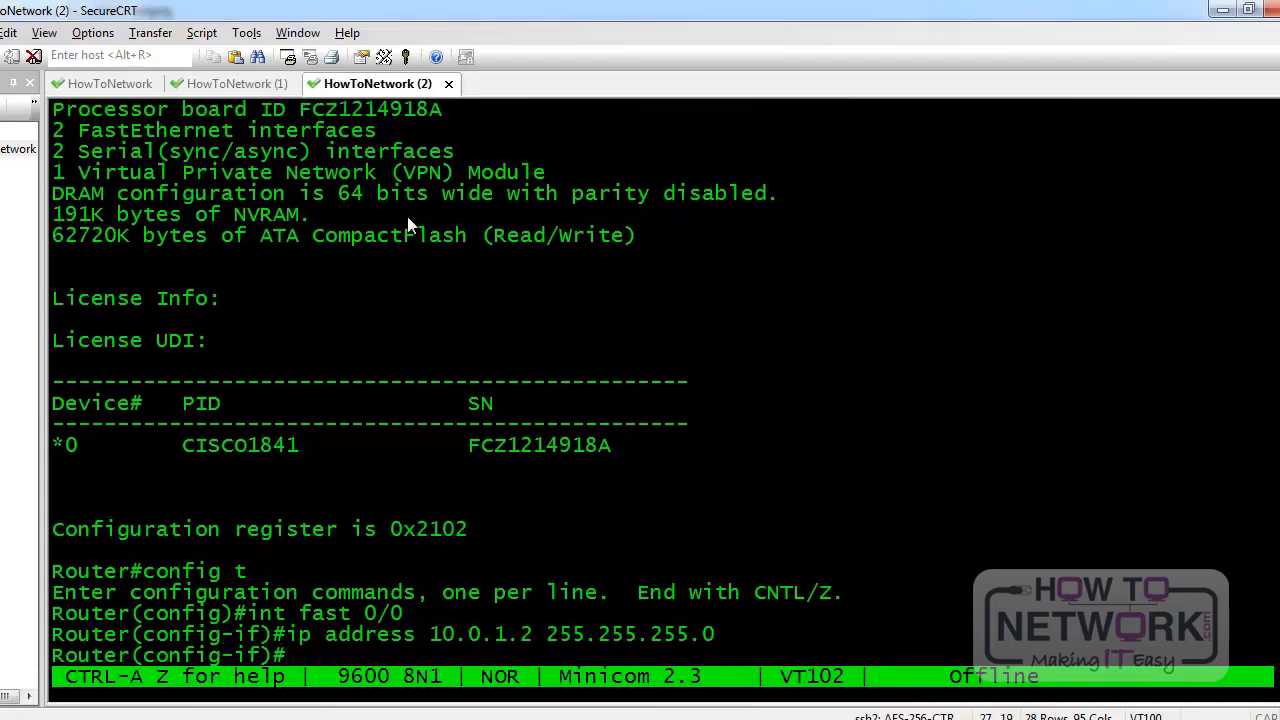
Configure HSRP group 1 with virtual IP 10.0.1.1, preemption, and standby version 2
text(standby )
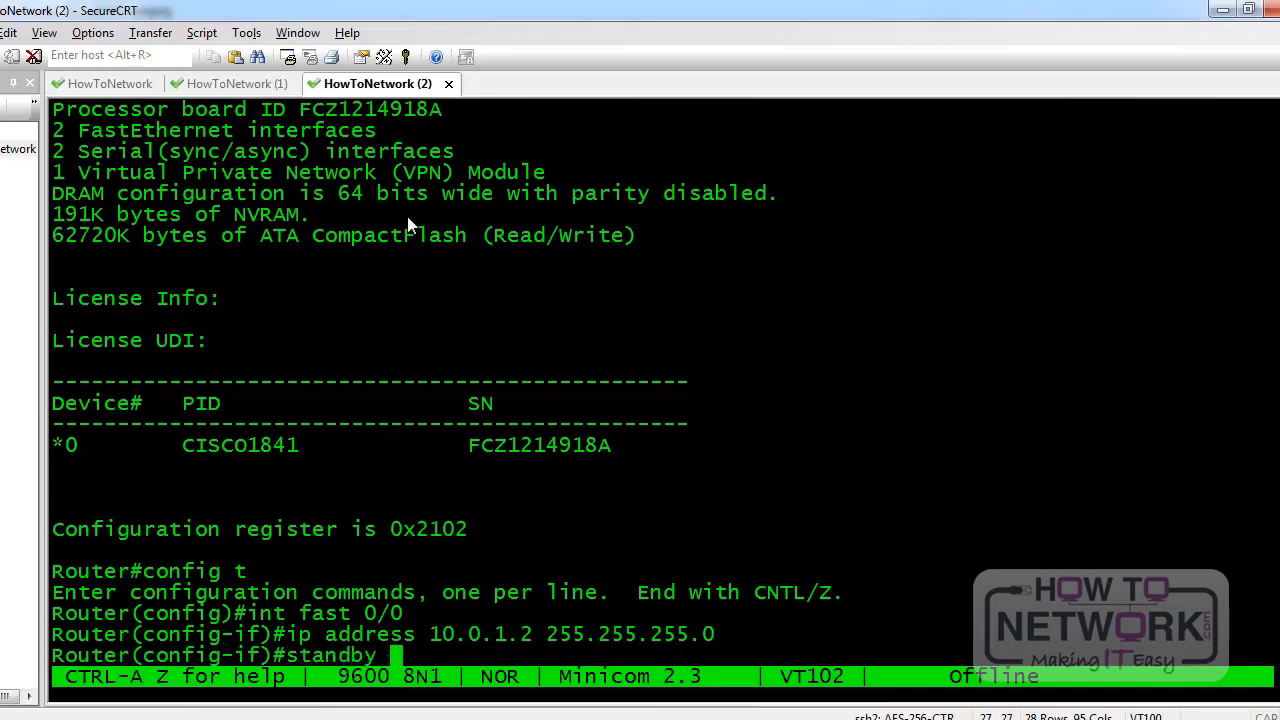
text(1 ip 10.0)
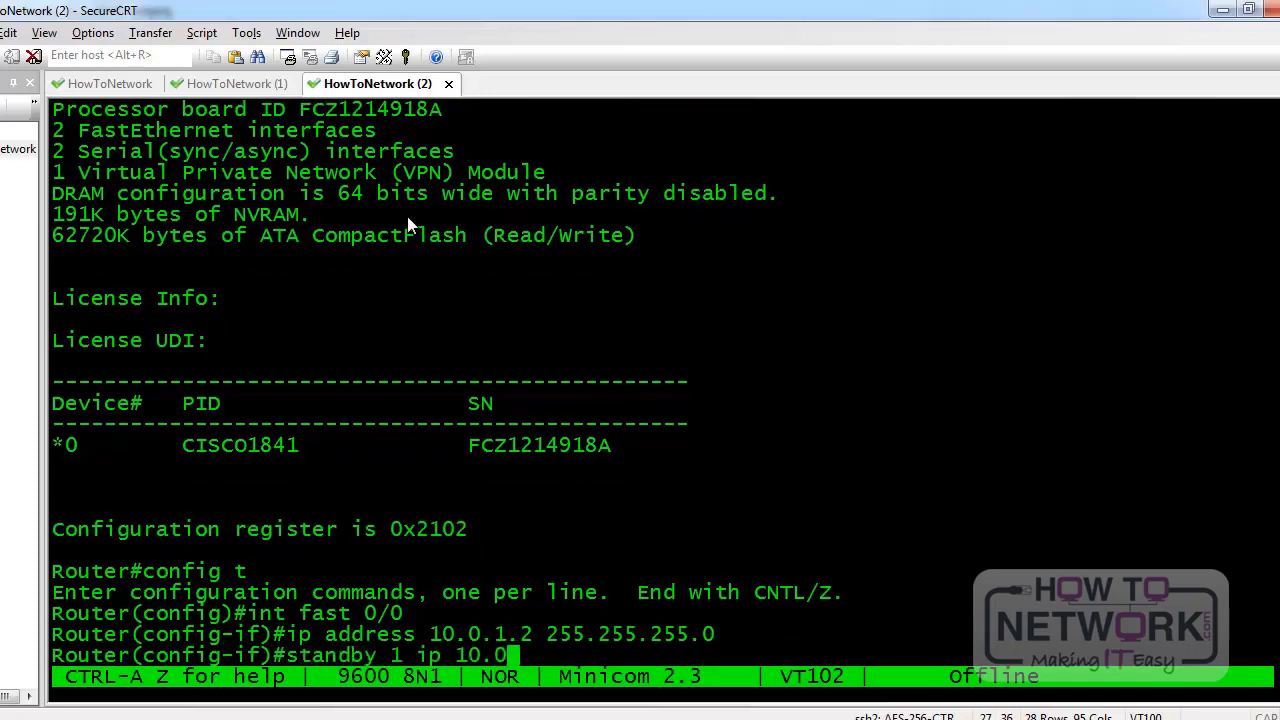
text(.1.1)
key(Return)
text(standby 1 preempt)
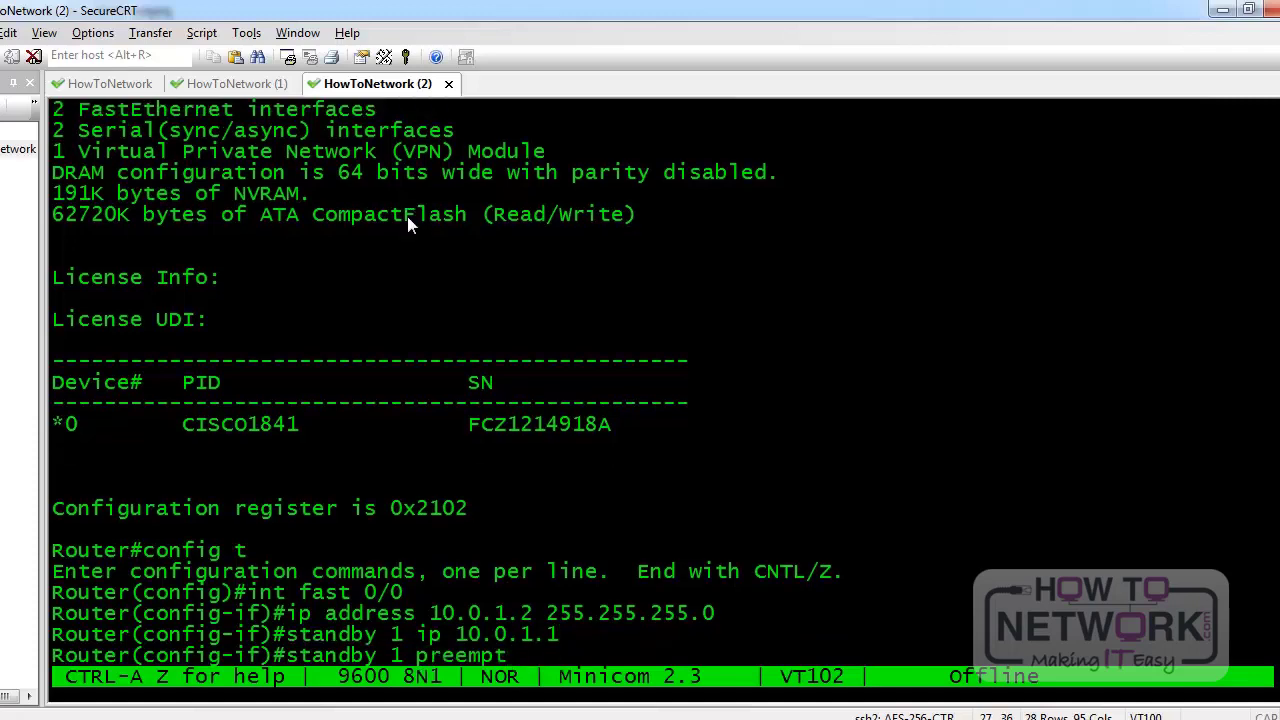
key(Return)
text(standby vers)
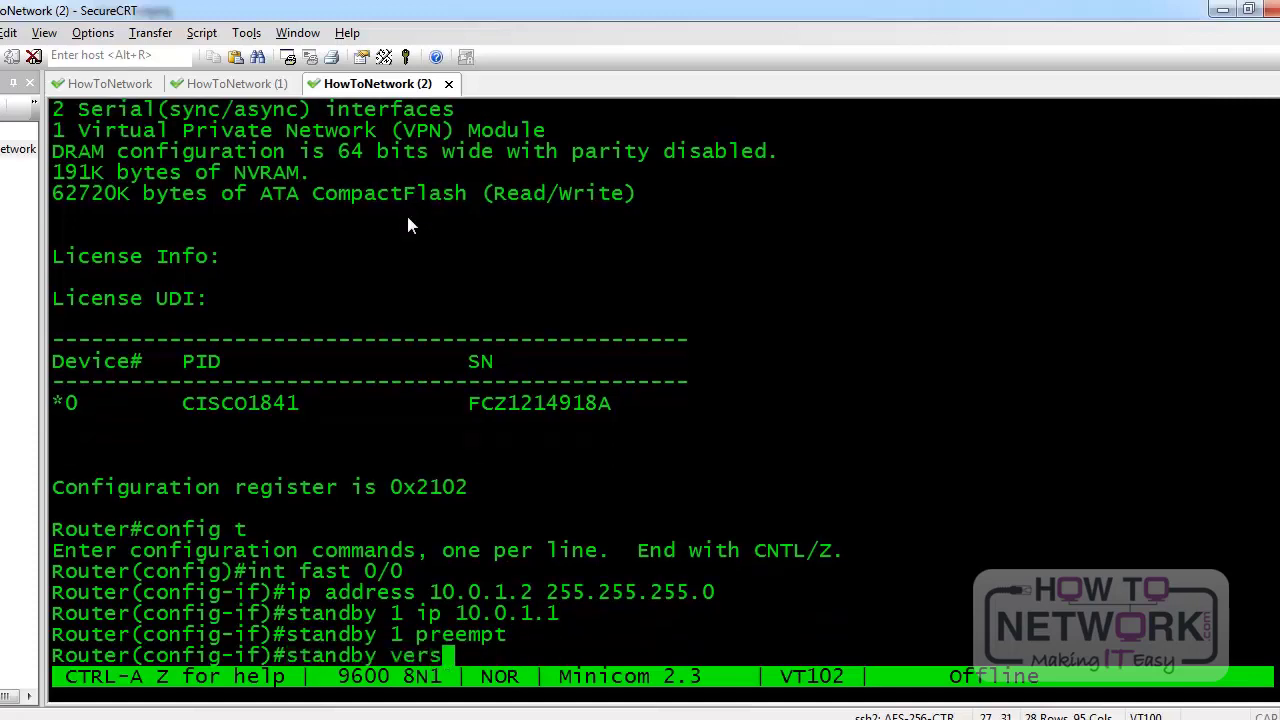
text(ion ?)
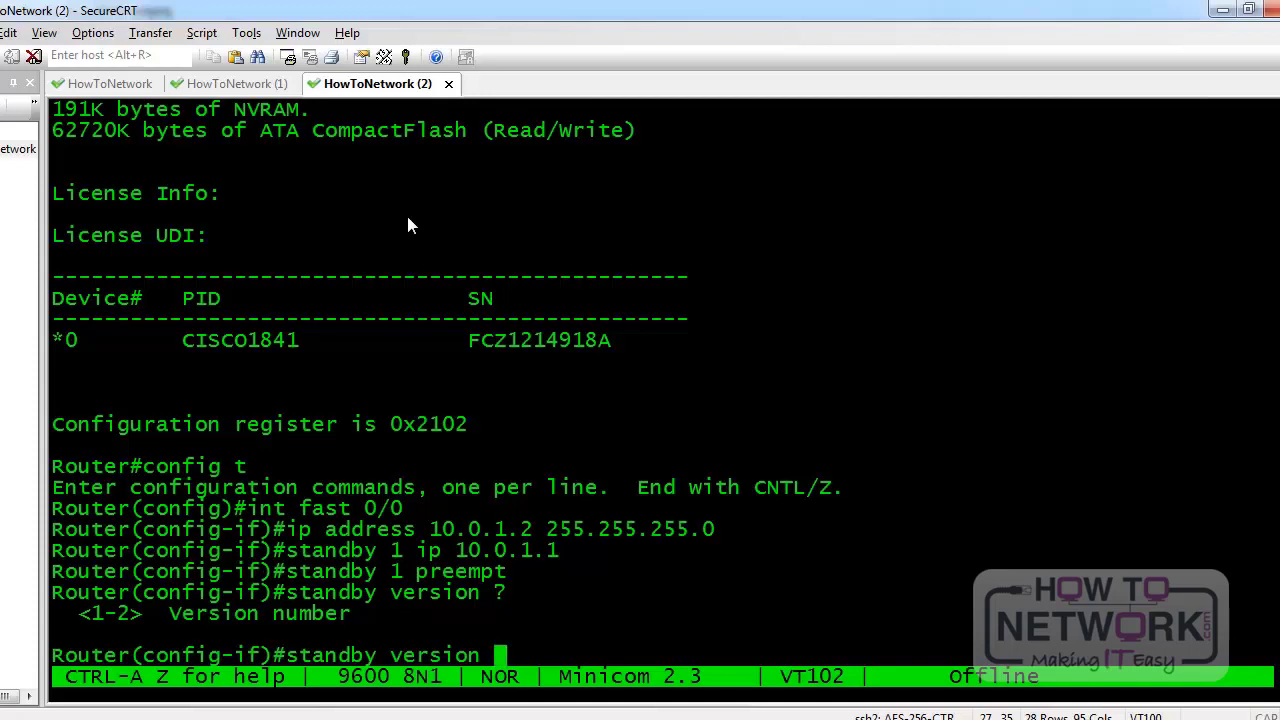
text(2)
key(Return)
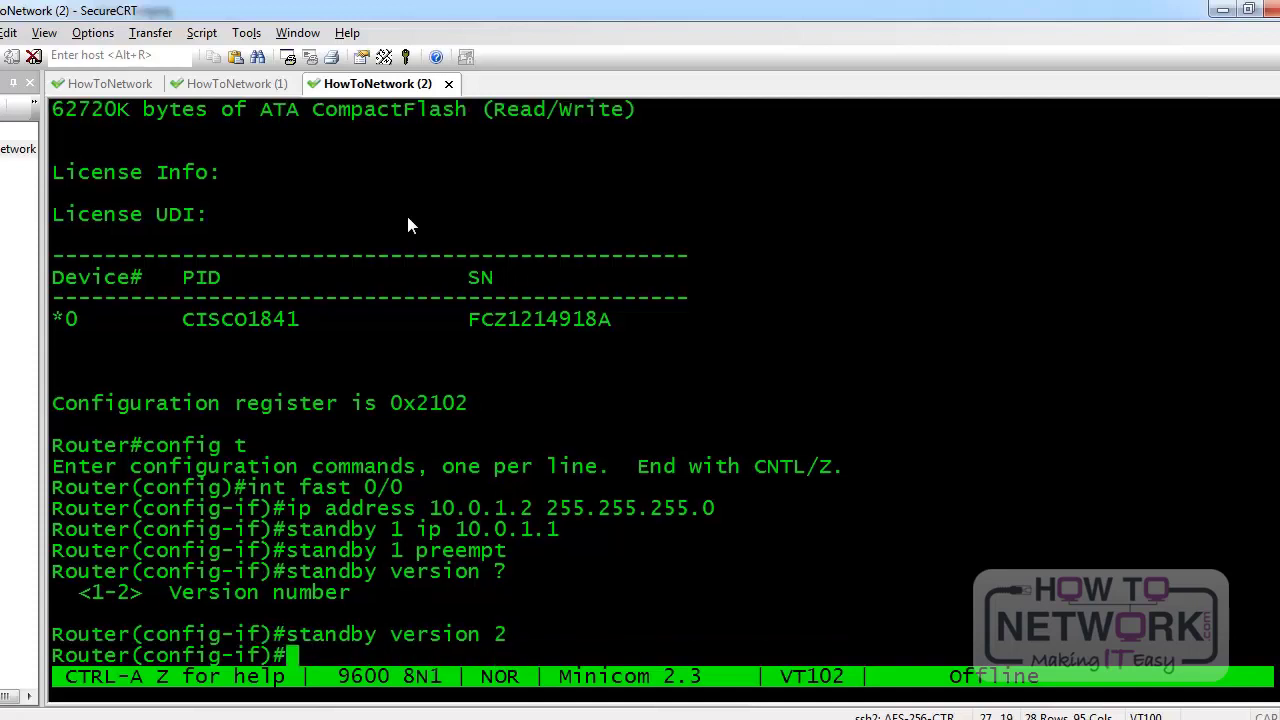
Set HSRP group 1 timers to hello 10 and hold 30 seconds
text(stand)
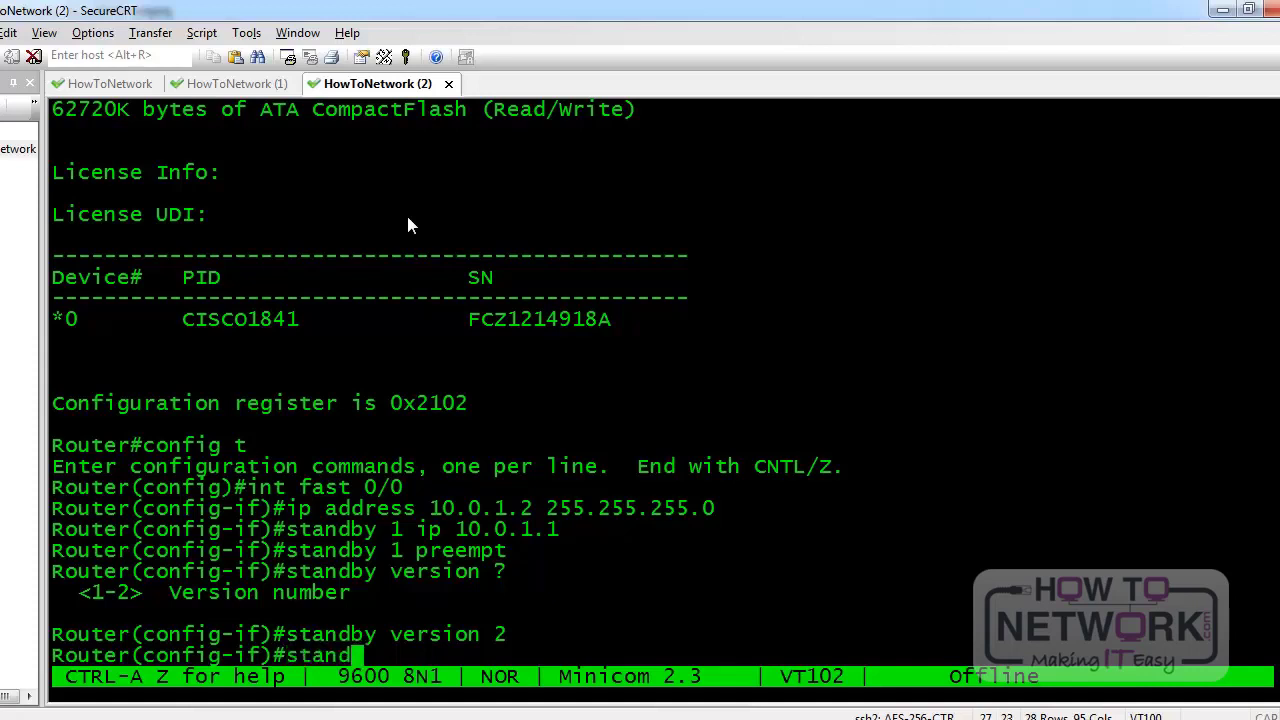
text(by 1 timers )
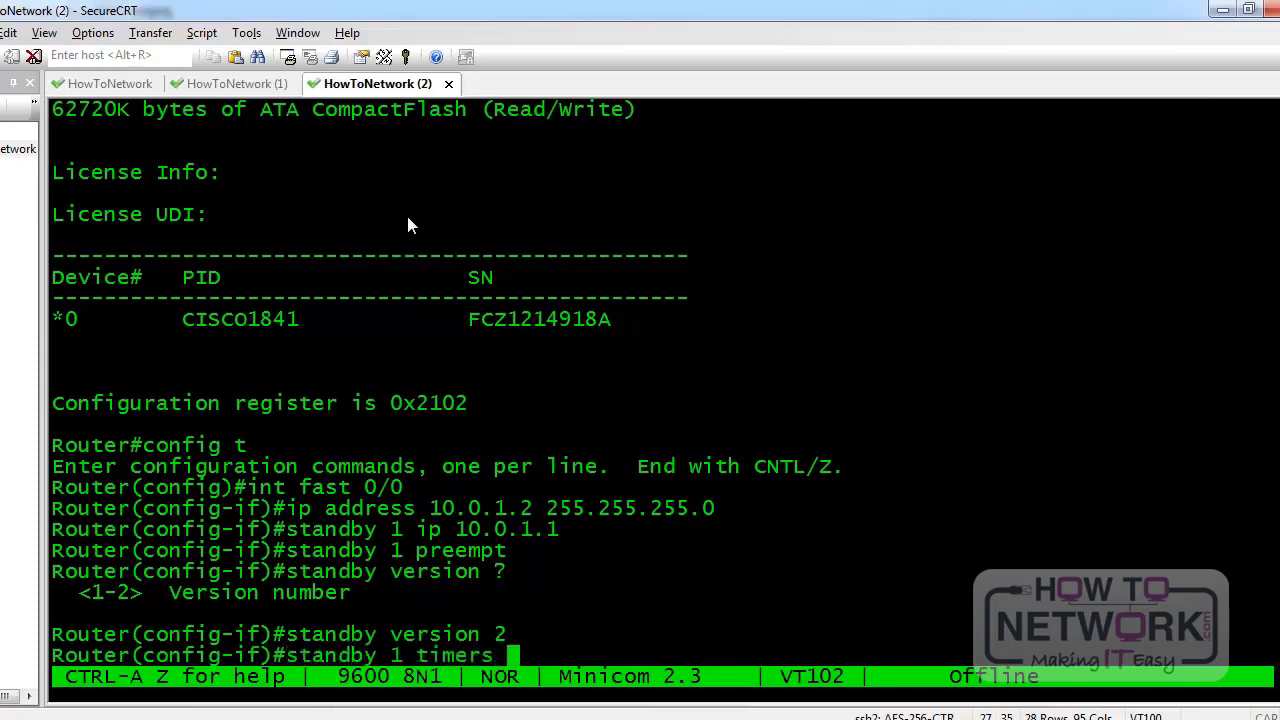
text(?)
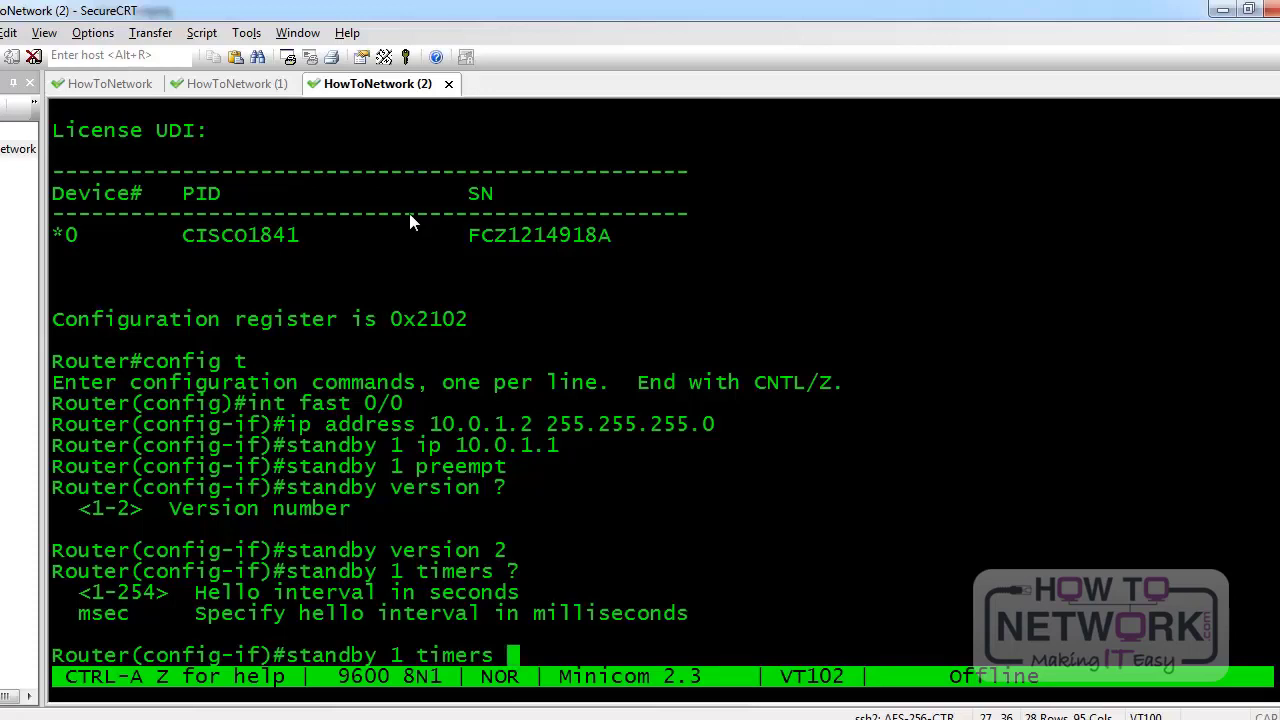
text(10 )
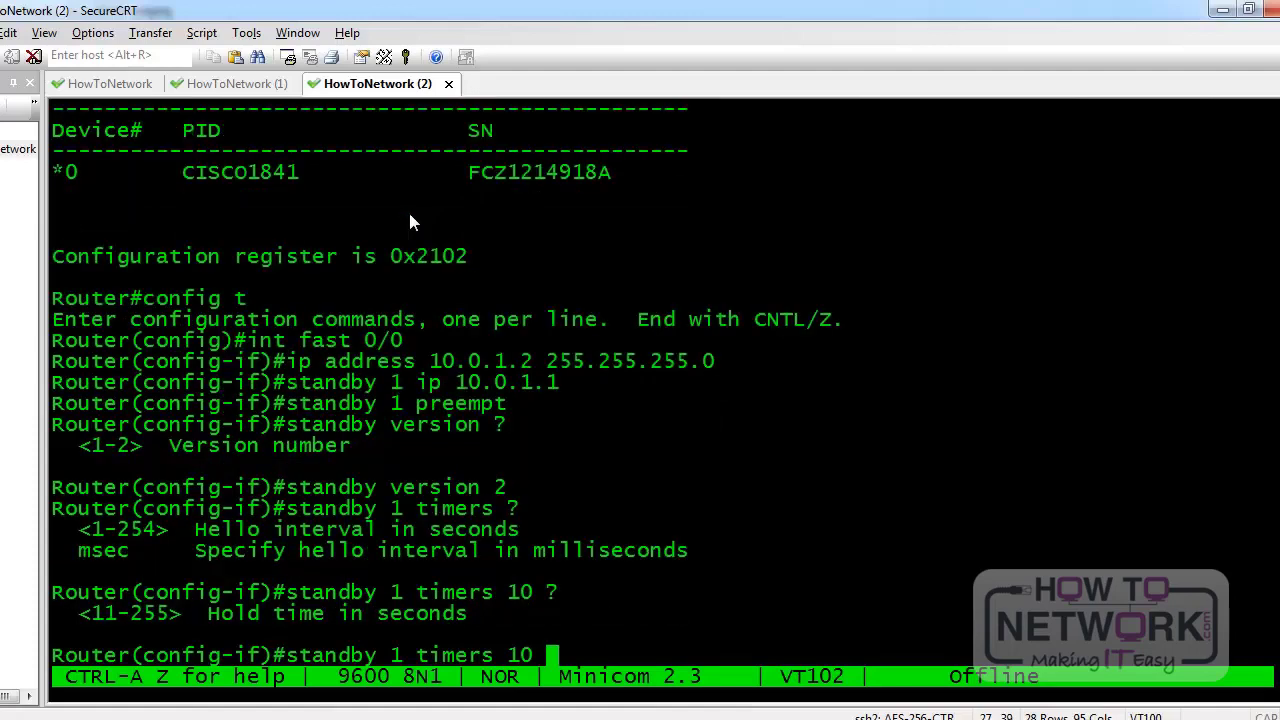
text(?30)
key(Return)
Set HSRP group 1 priority to 1 and begin entering an MD5 authentication key string
text(standby 1 pr)
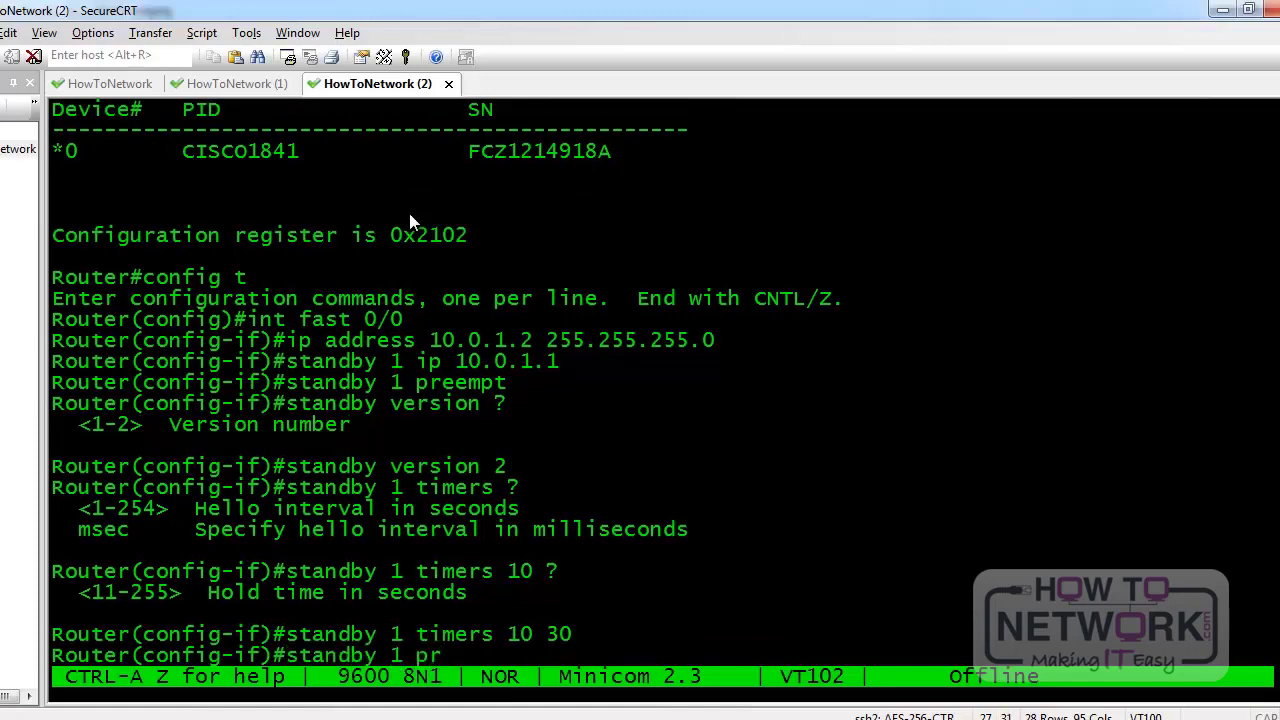
text(iority ?)
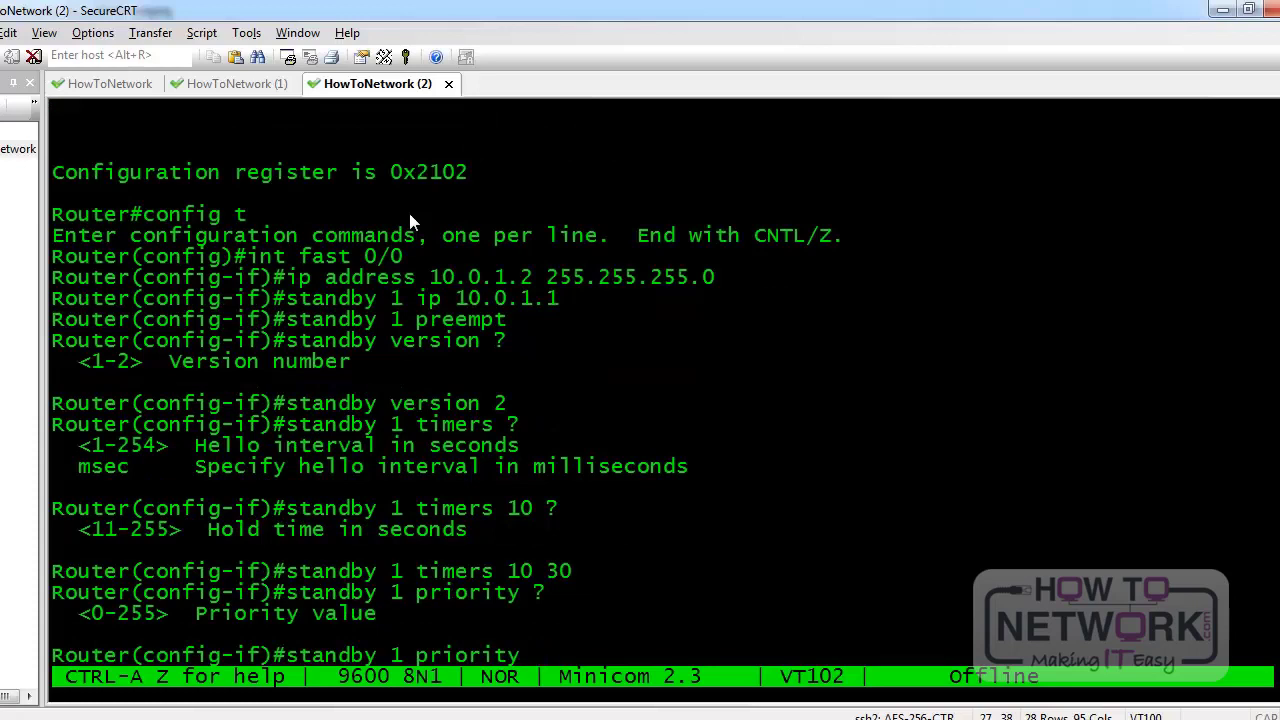
text(10)
key(BackSpace)
key(Return)
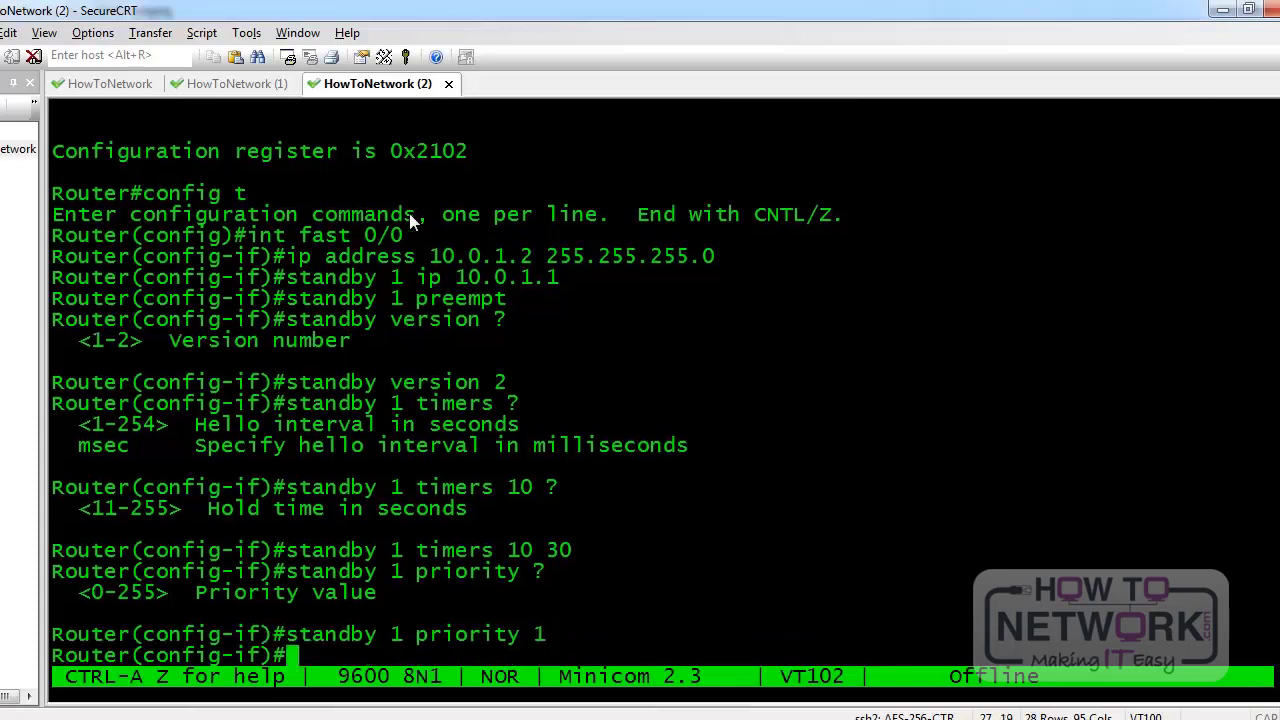
text(standby 1 authentication )
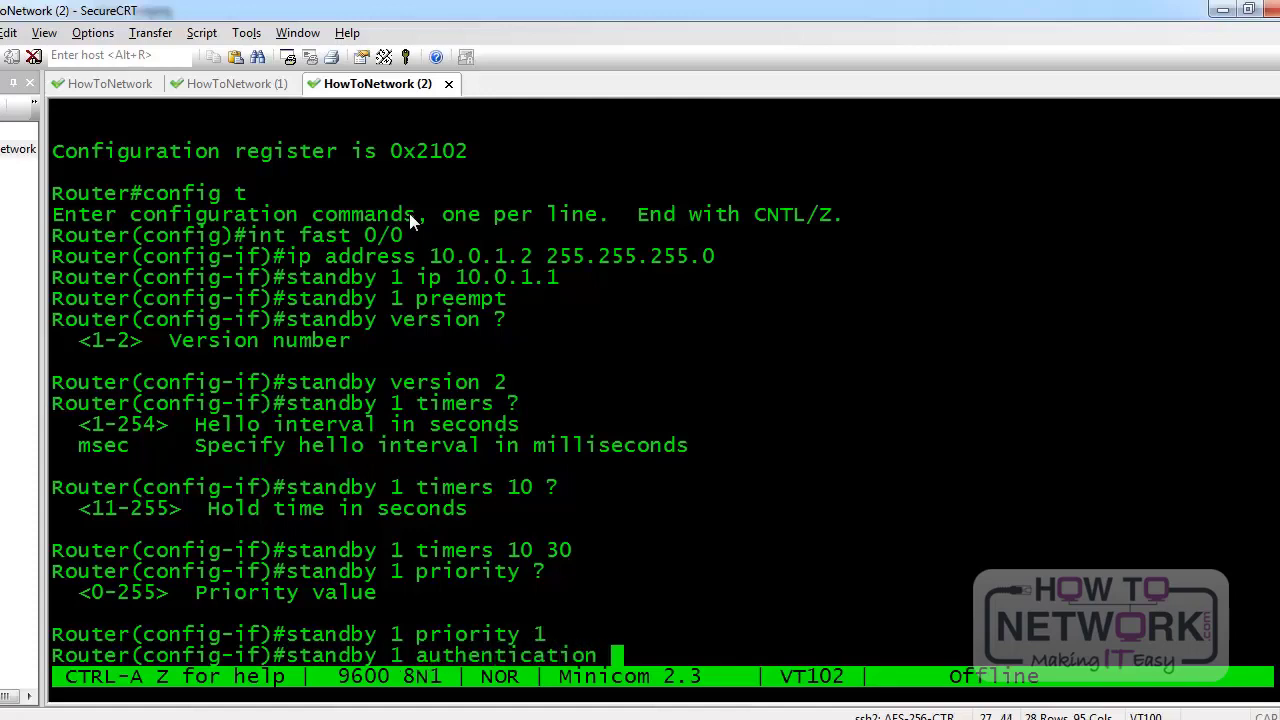
text(?)
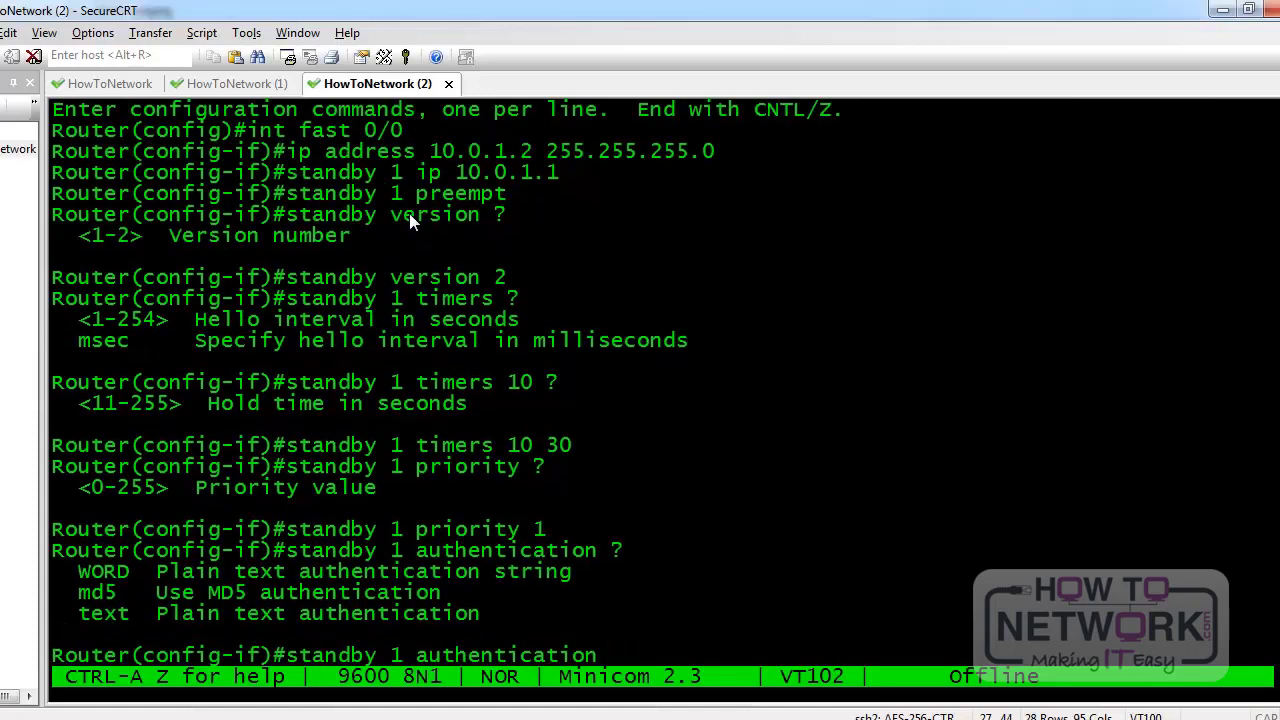
text(md5 key-str)
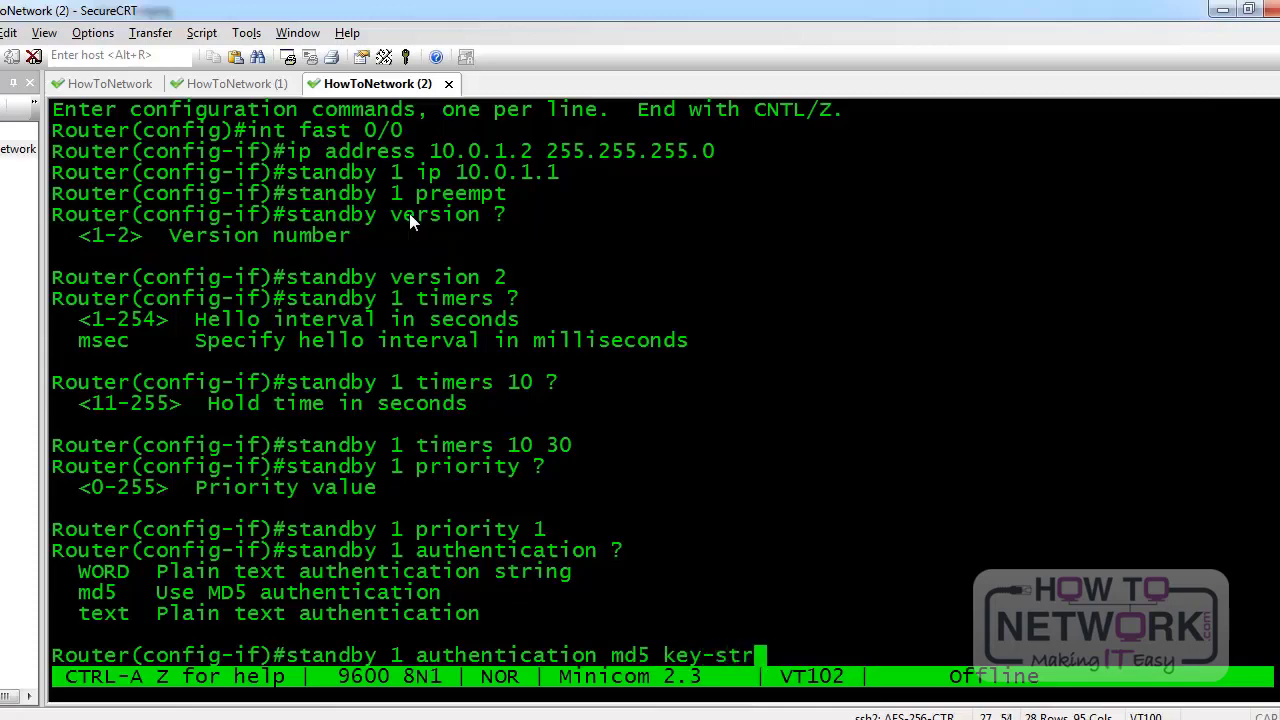
text(ing ?)
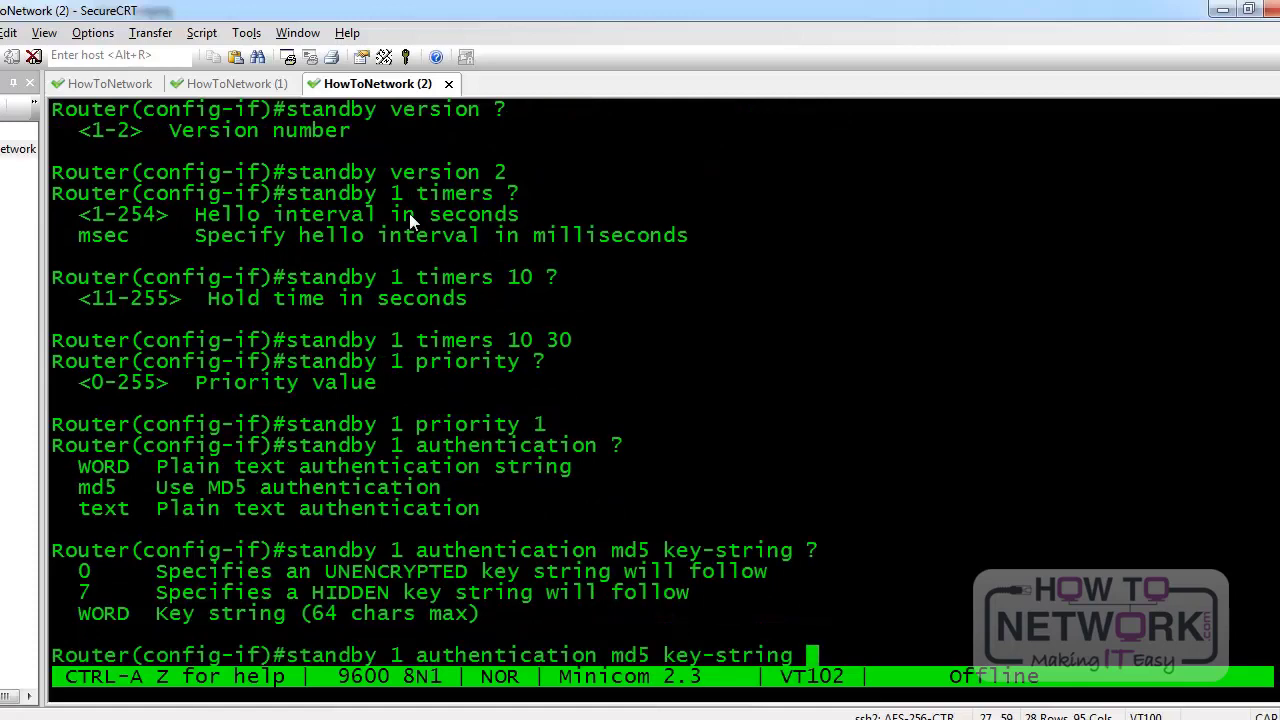
text(CCNPWIN)
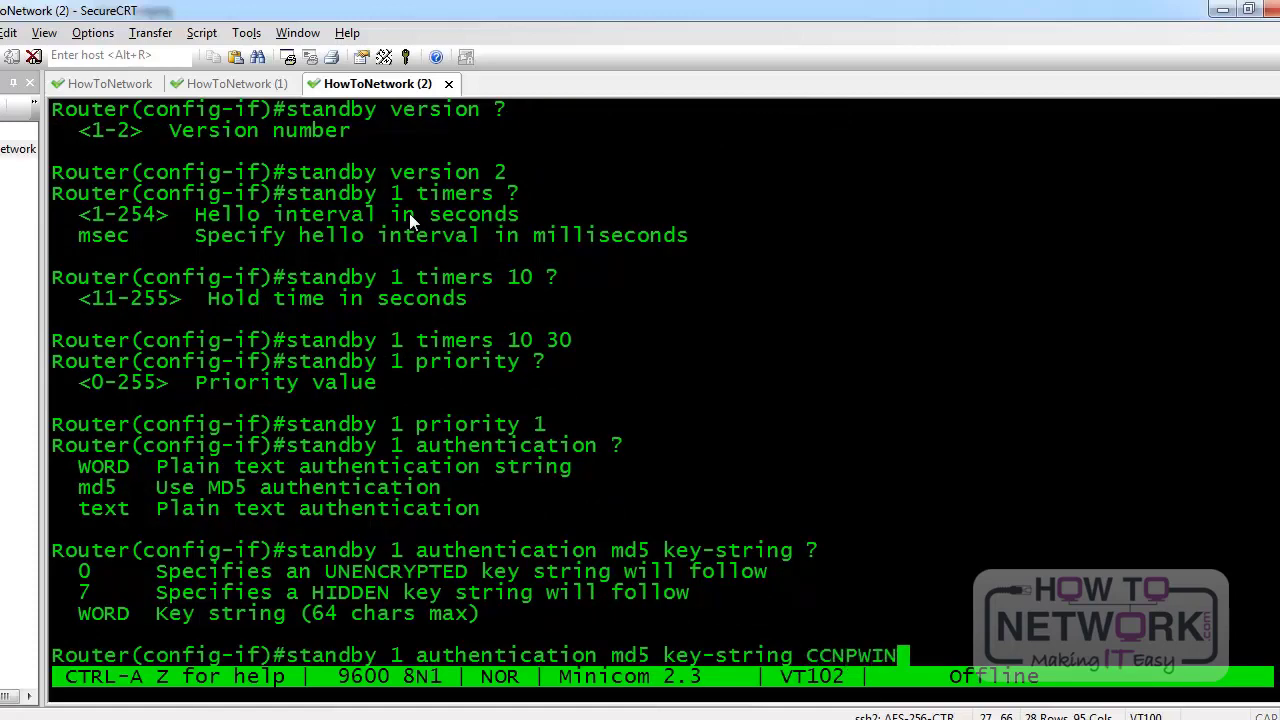
text( ?)
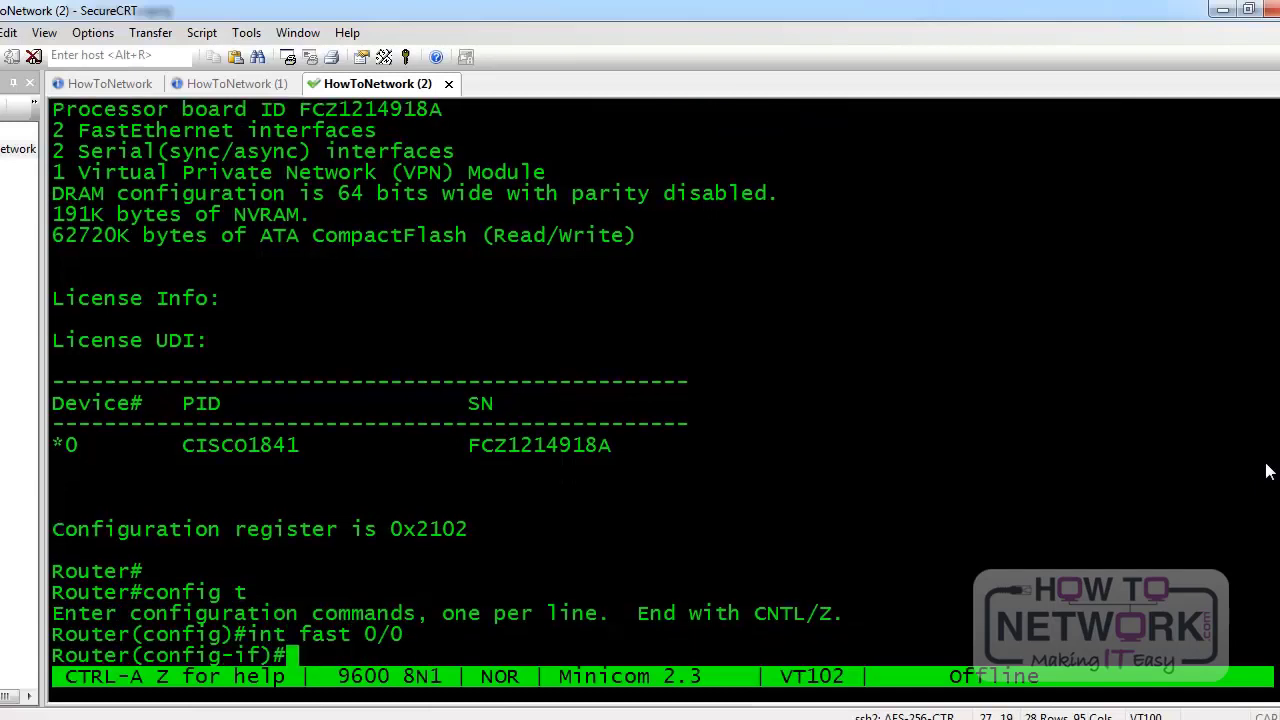
Apply 10.0.1.2 255.255.255.0, VRRP group 1 virtual IP 10.0.1.1, and a 10-second advertise timer
text(ip address 10)
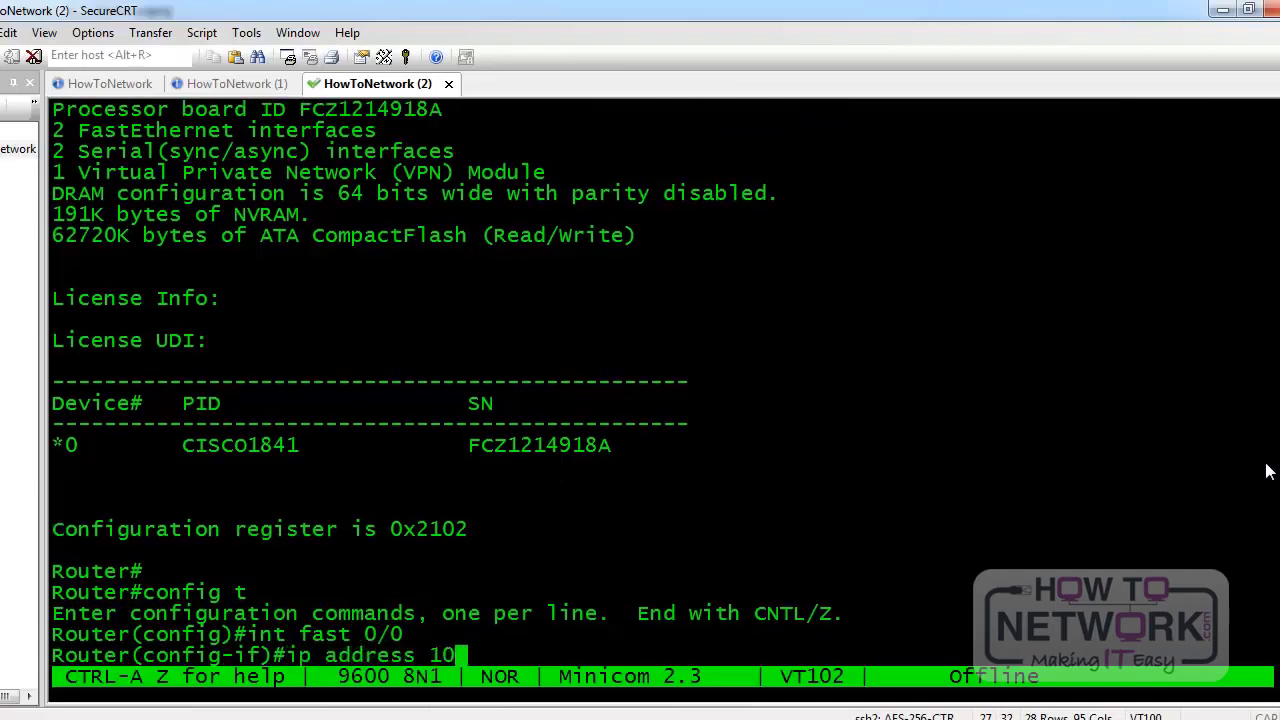
text(.0.1.2 255.)
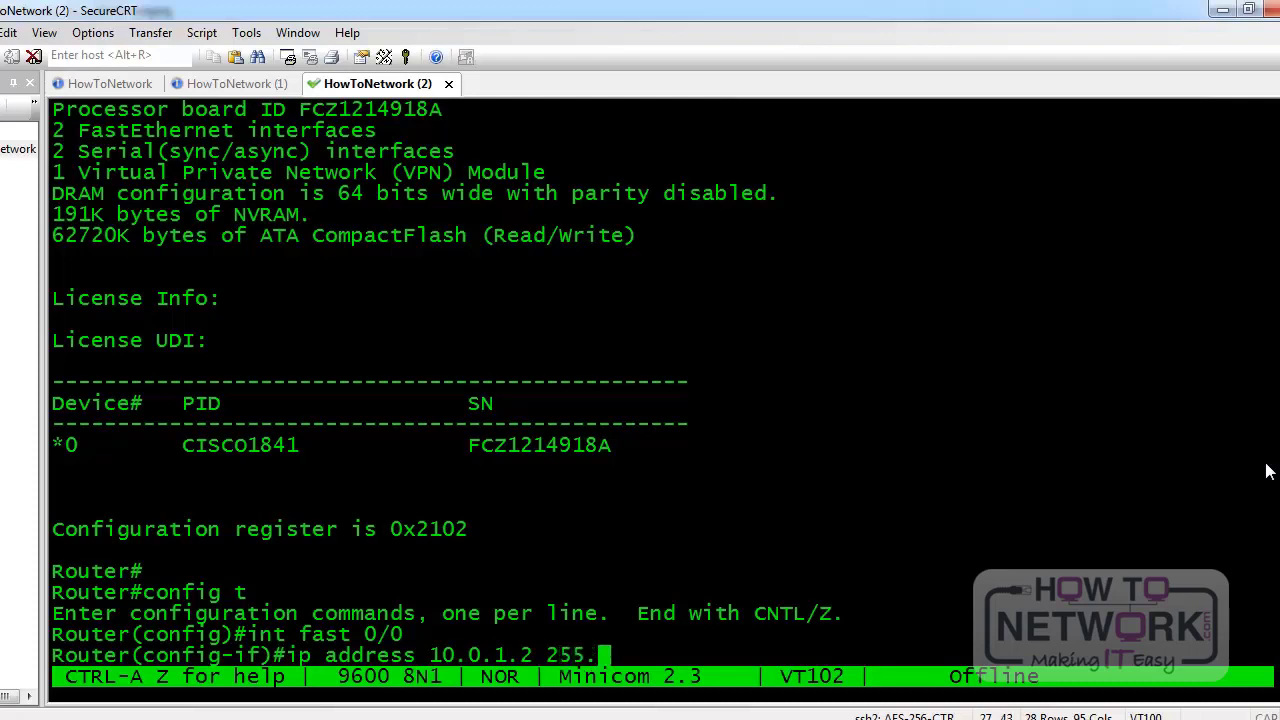
text(255.255.0)
key(Return)
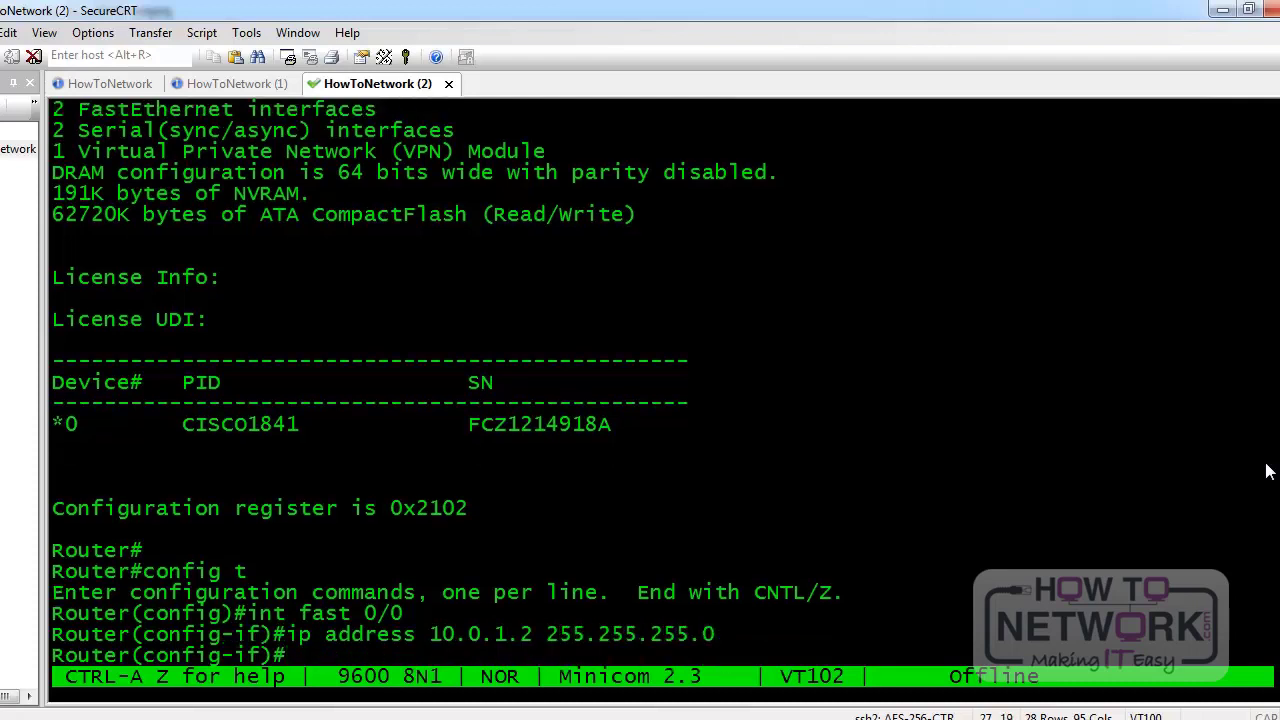
text(vrrp 1 ip 10.0.1.1)
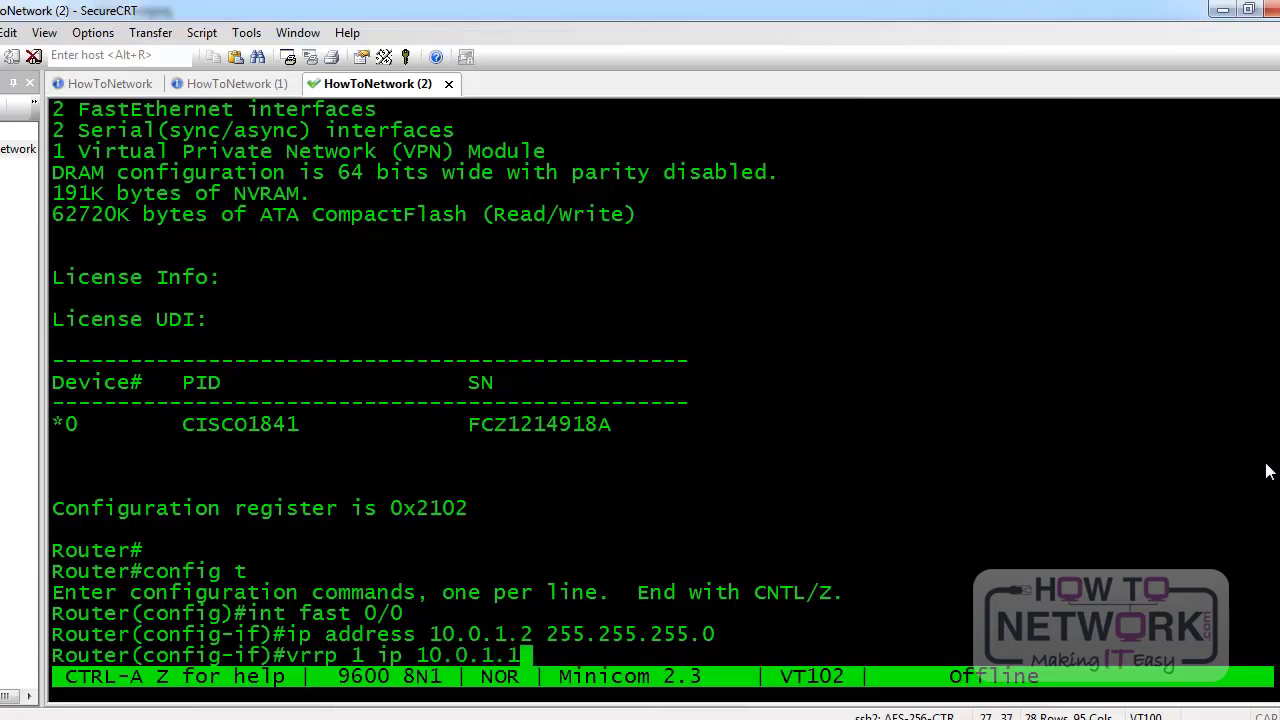
key(Return)
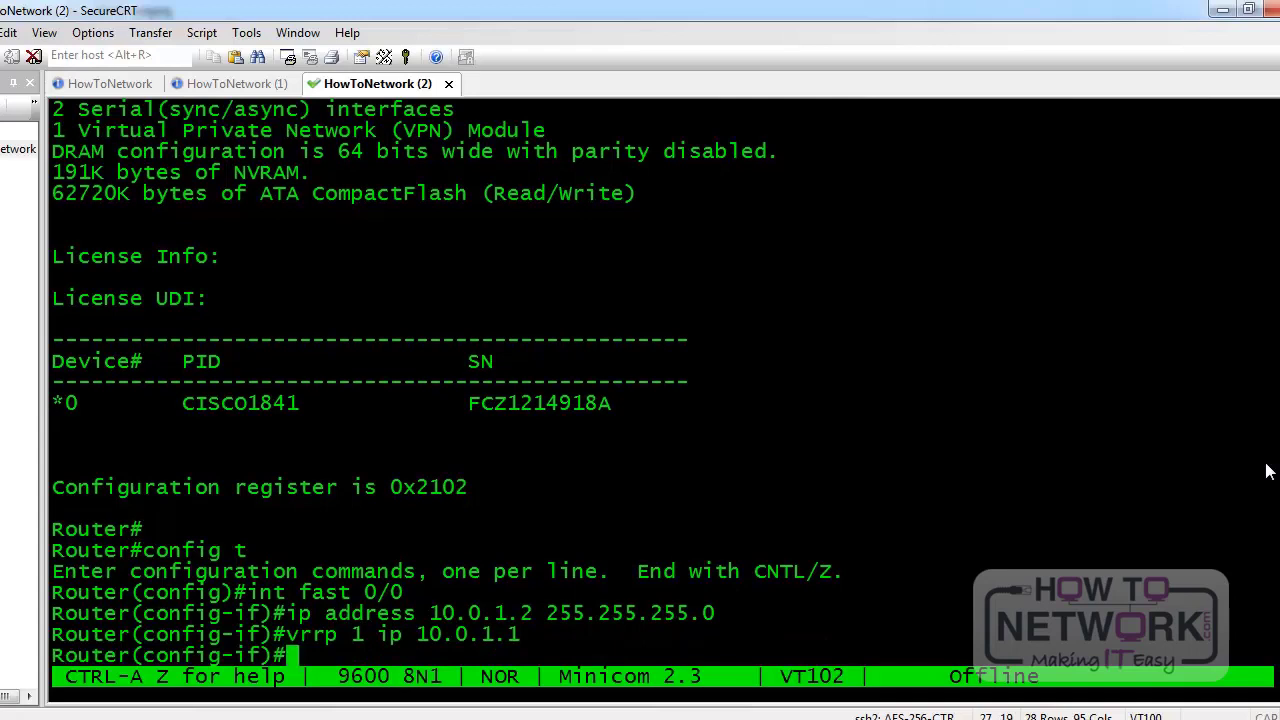
text(vrrp 1 t)
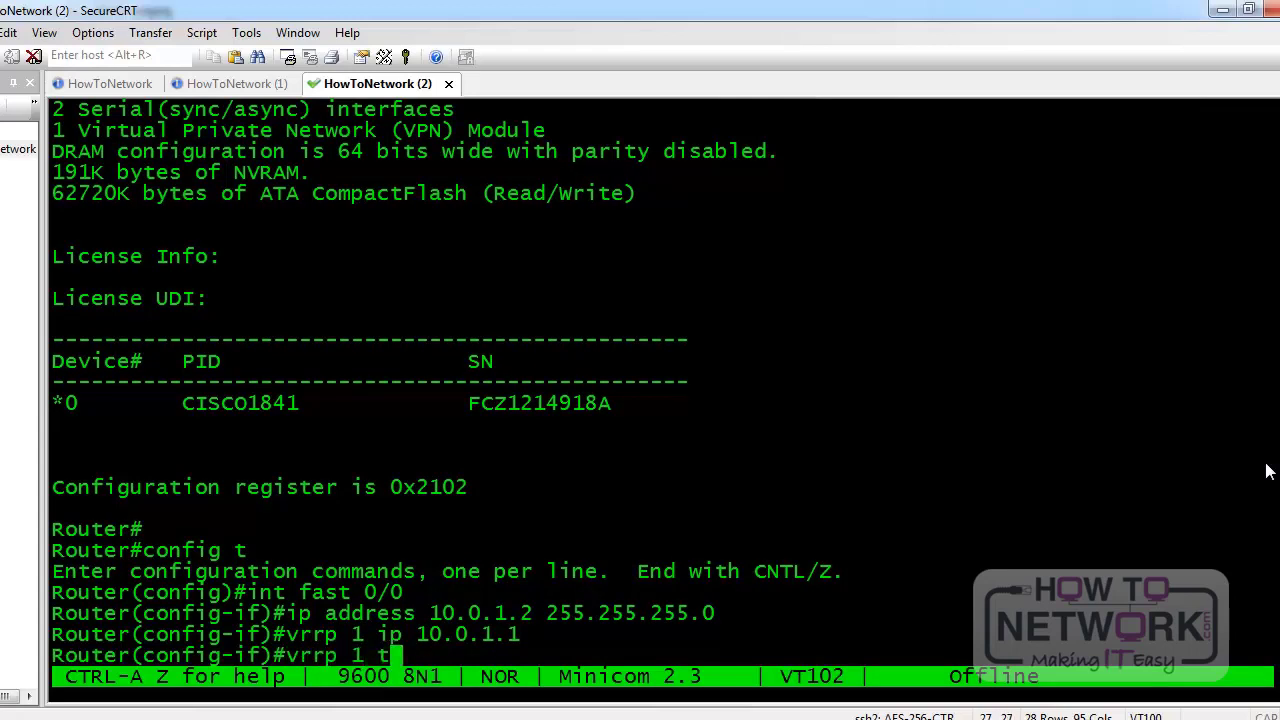
text(imers ?)
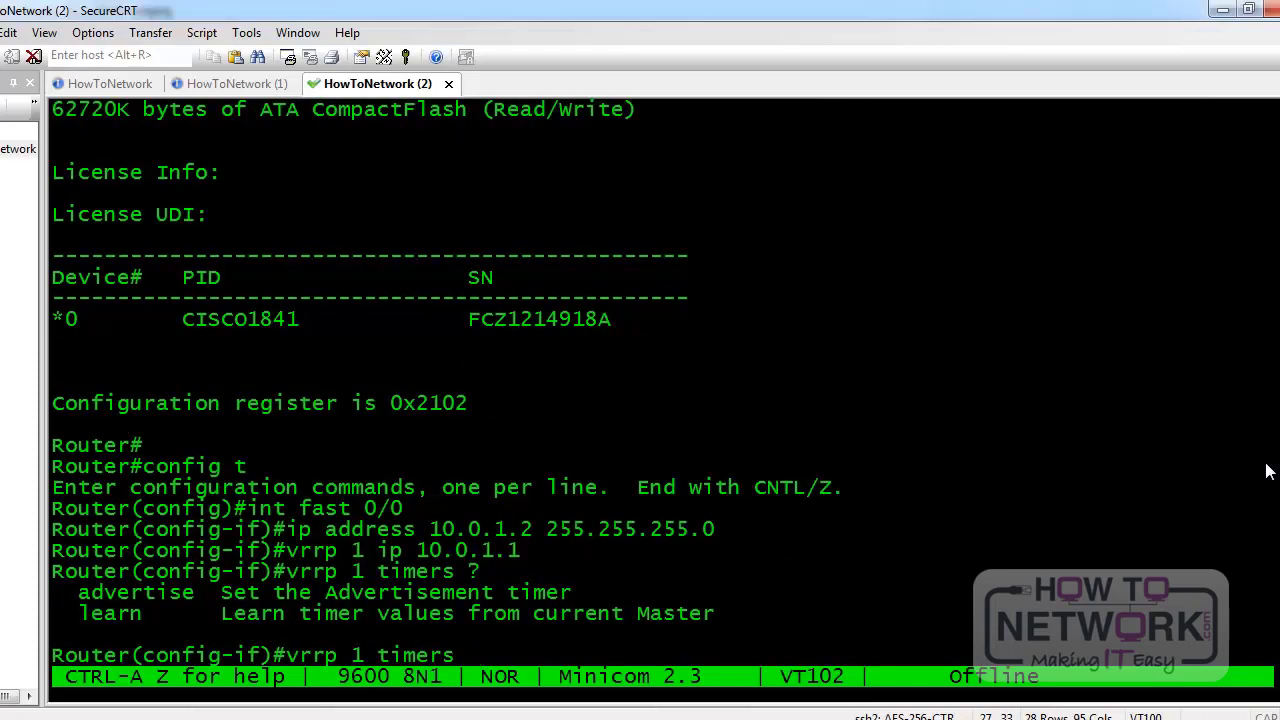
text(advertise )
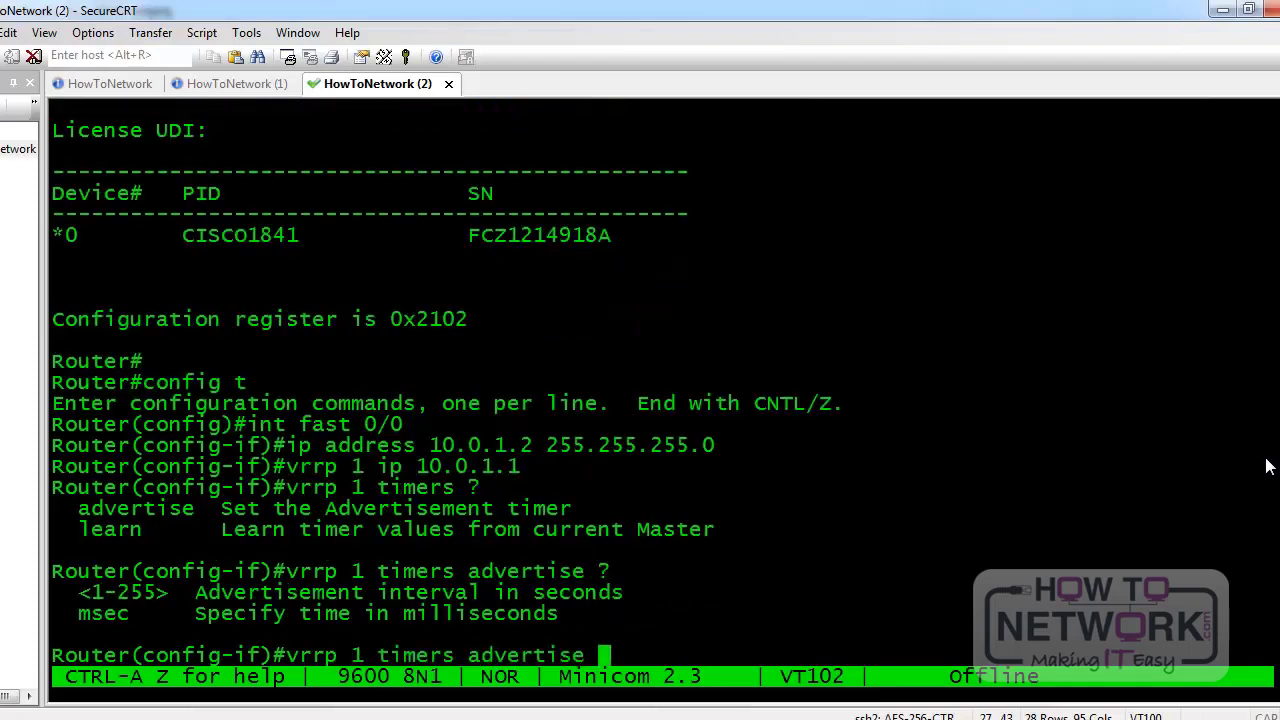
text(?10)
key(Return)
Give VRRP group 1 priority 10, preemption, and an MD5 authentication key string
text(vrrp)
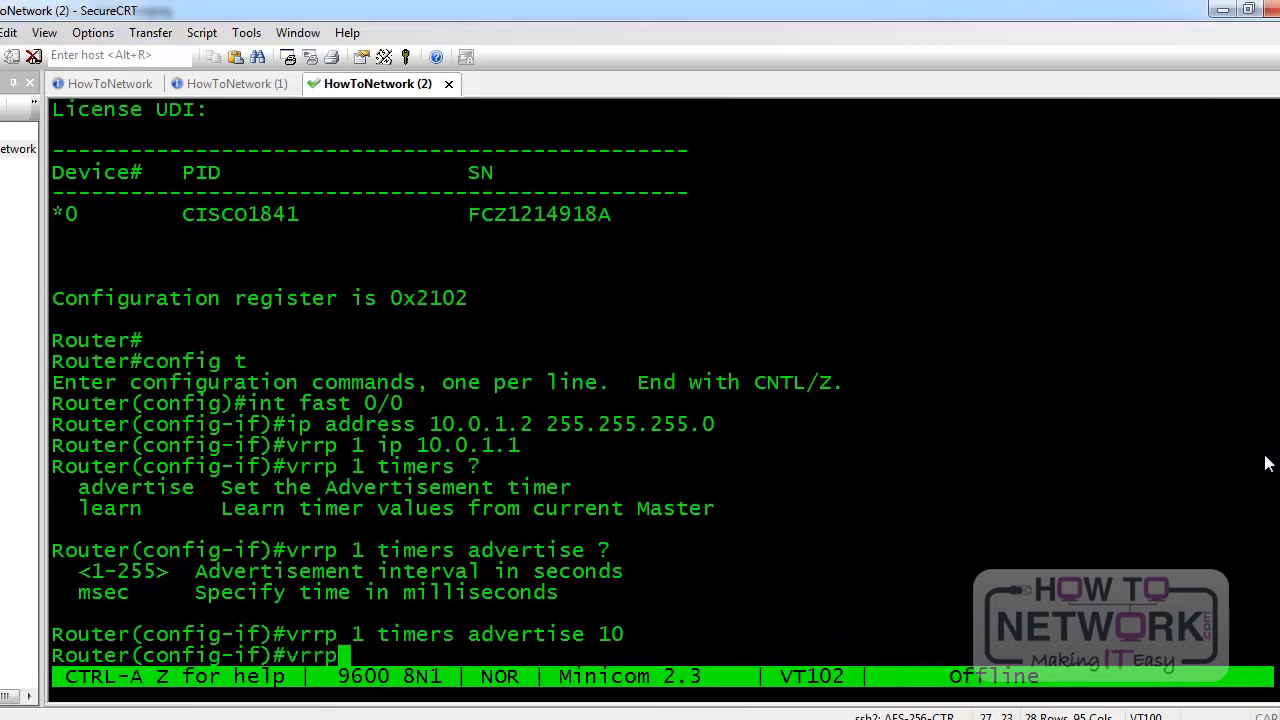
text( 1 priority ?)
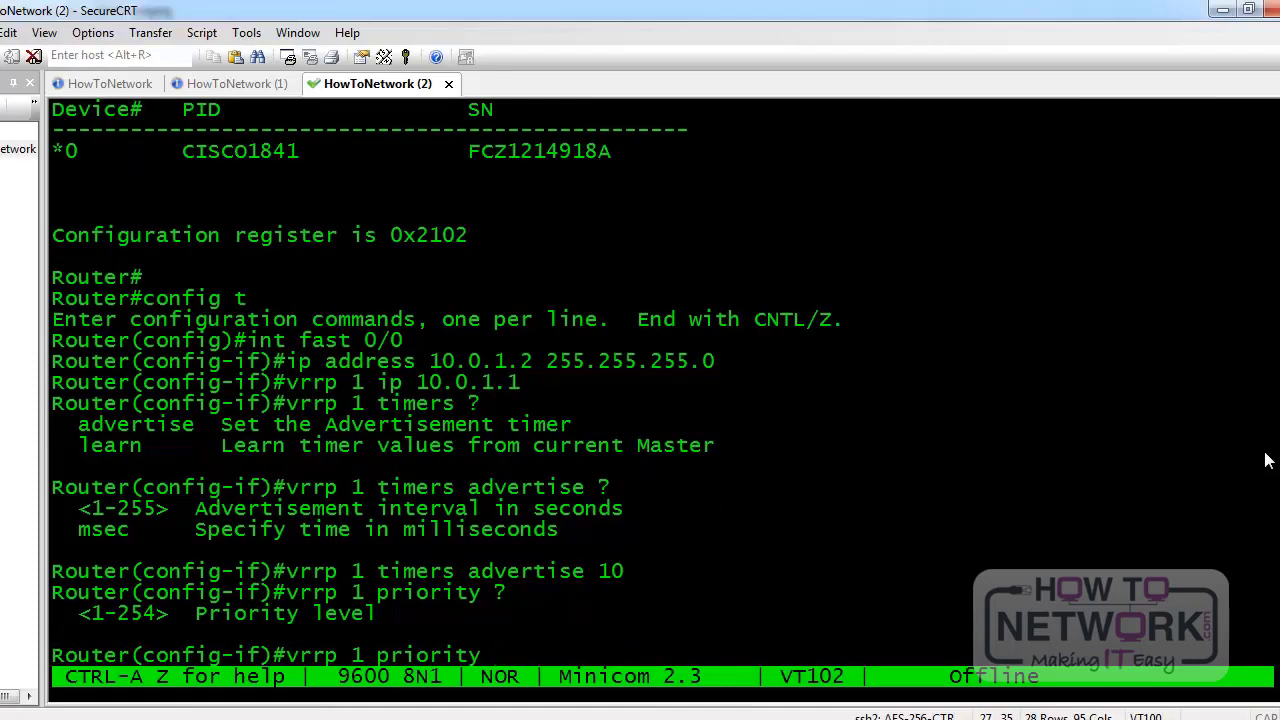
text(10)
key(Return)
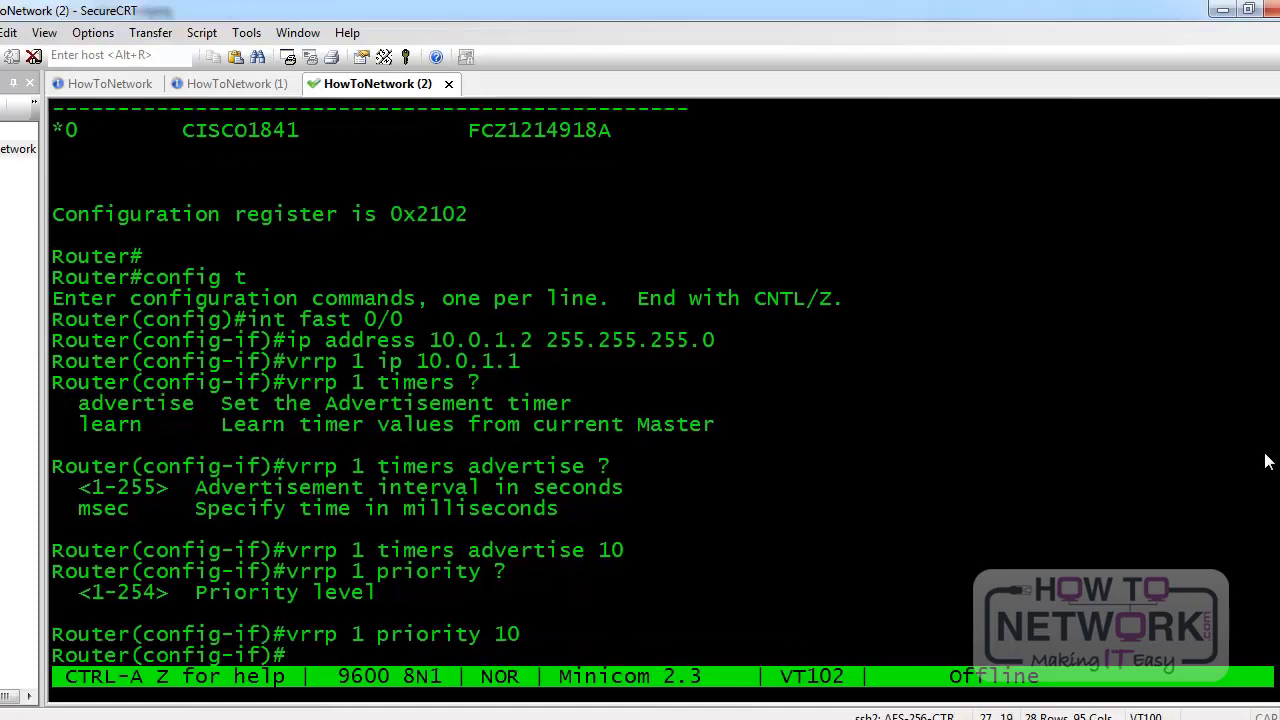
text(vr)
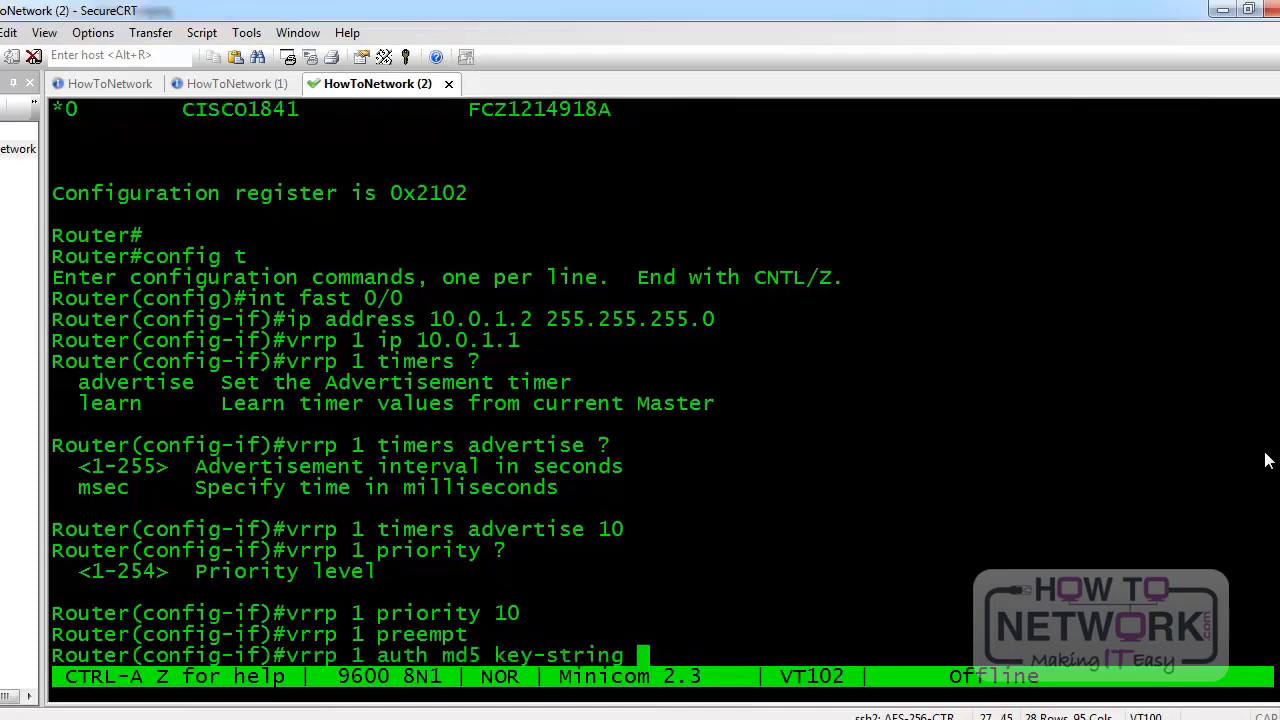
text(?)
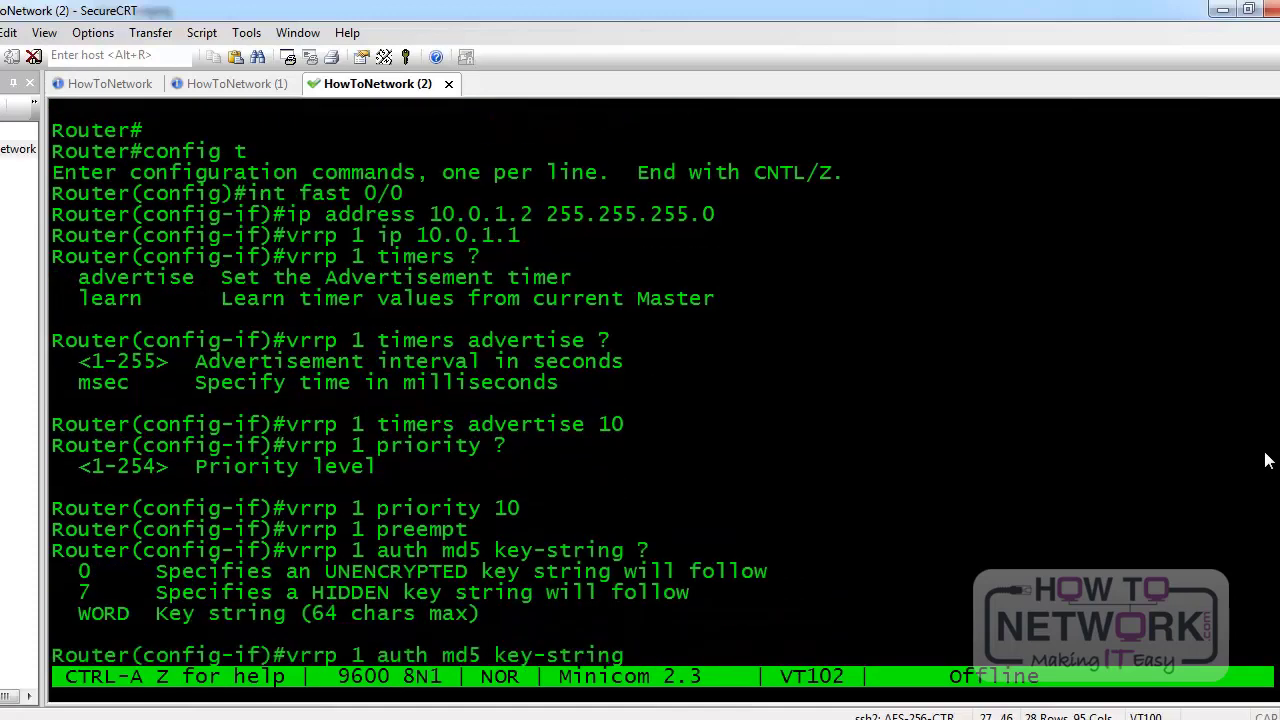
text(CCNPWIN)
key(Return)
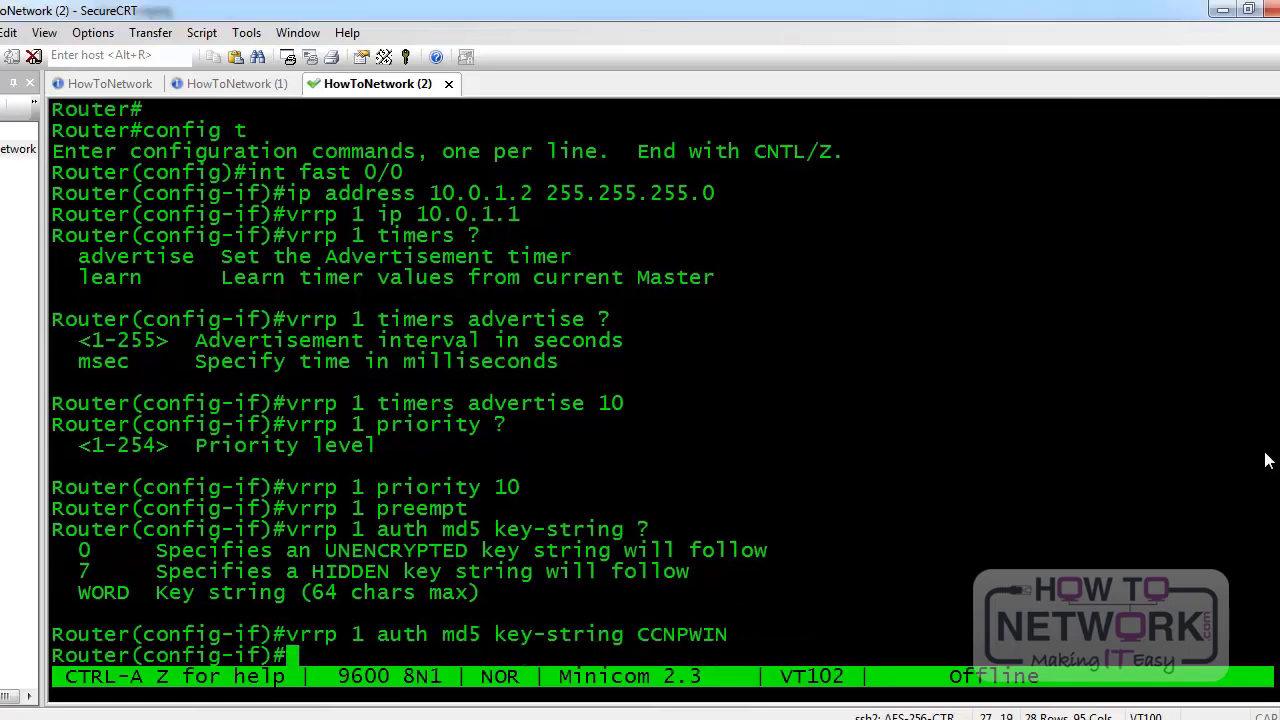